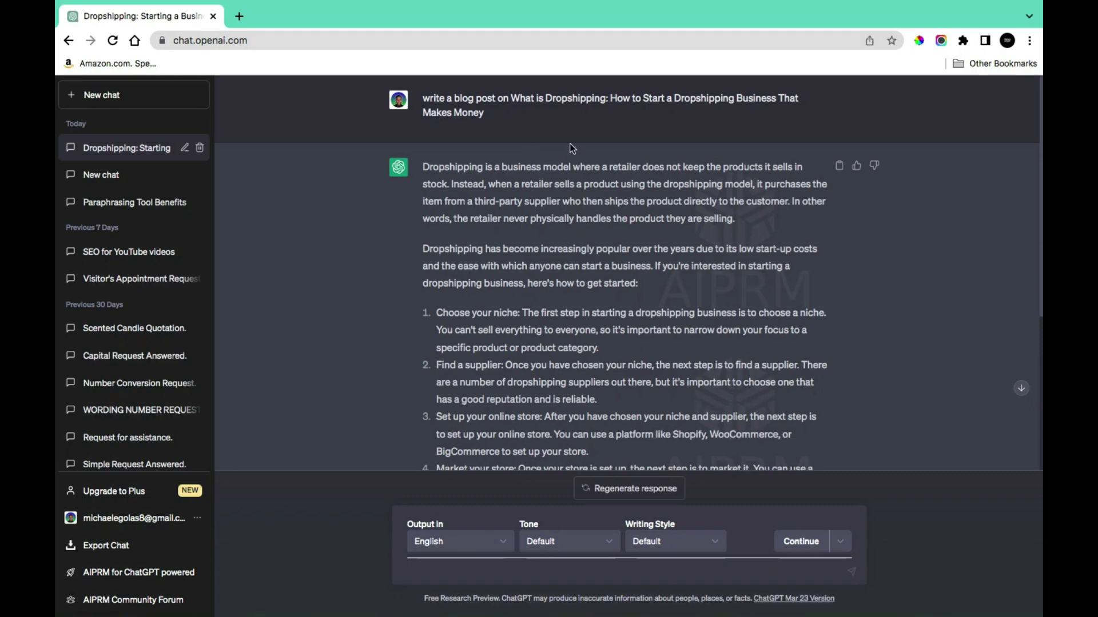
- Select the ChatGPT dropshipping response's two opening paragraphs and steps 1–4, then switch to the plagiarism checker
{"action": "scroll", "coordinate": [646, 246], "scroll_direction": "down", "scroll_amount": 1}
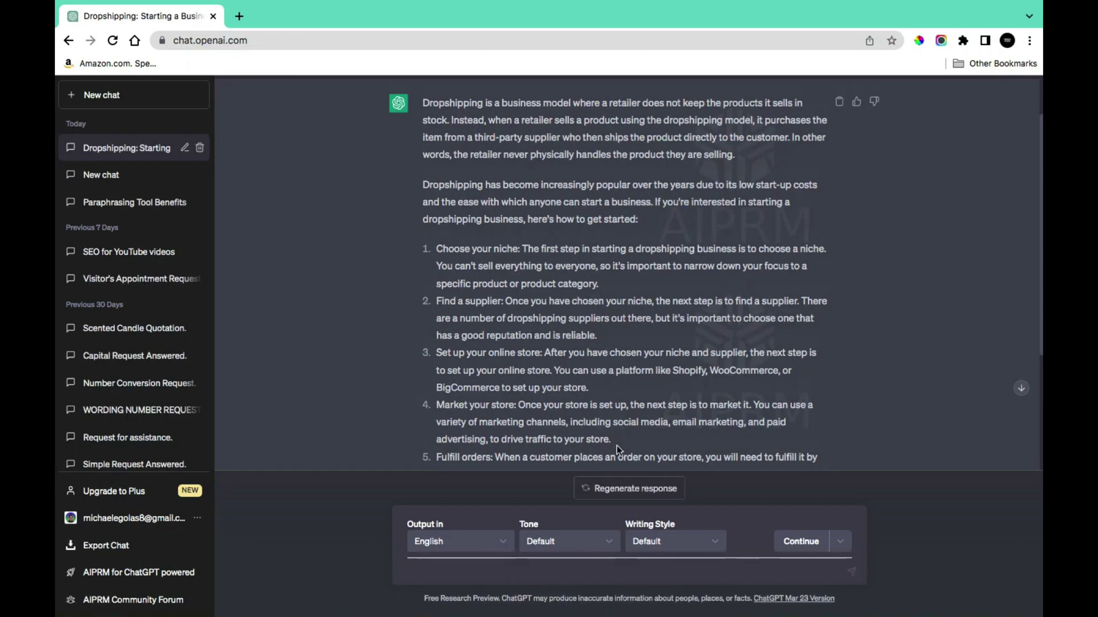
{"action": "left_click_drag", "start_coordinate": [623, 438], "coordinate": [417, 109]}
{"action": "key", "text": "super+c"}
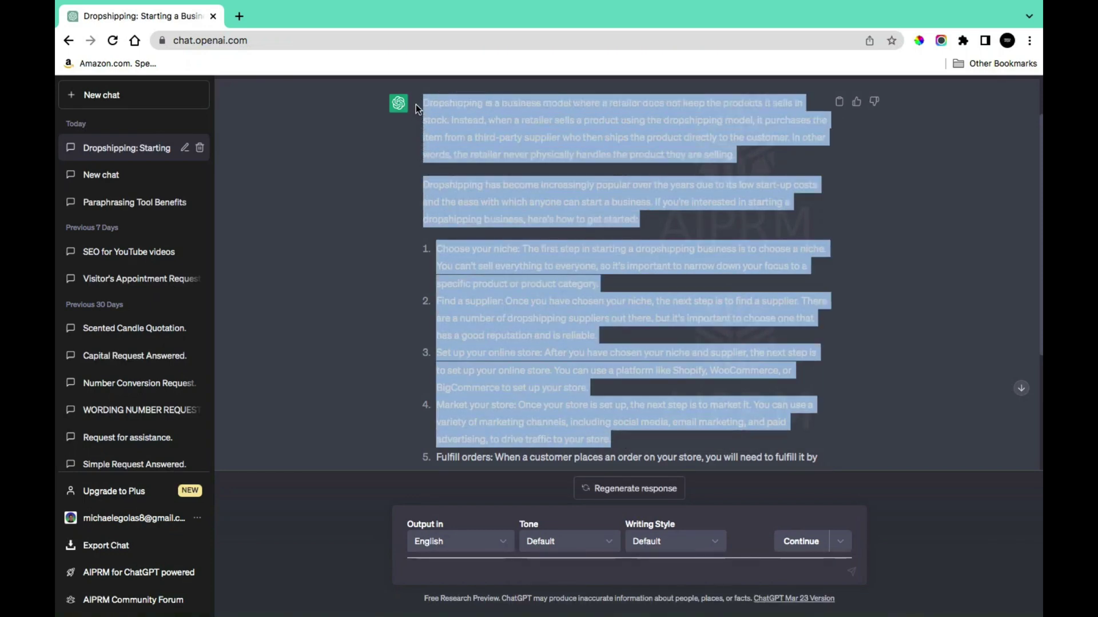
{"action": "key", "text": "ctrl+Left"}
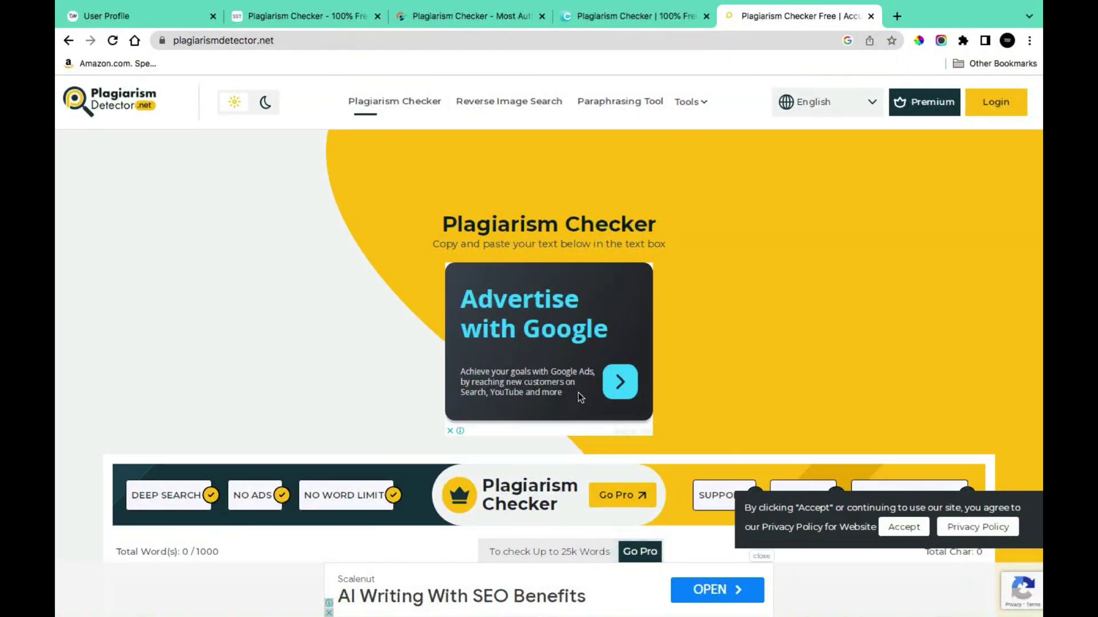
- Paste the 248-word dropshipping text into Plagiarism Detector and check it: 38% plagiarized, 62% unique
{"action": "scroll", "coordinate": [578, 393], "scroll_direction": "down", "scroll_amount": 10}
{"action": "scroll", "coordinate": [578, 397], "scroll_direction": "up", "scroll_amount": 2}
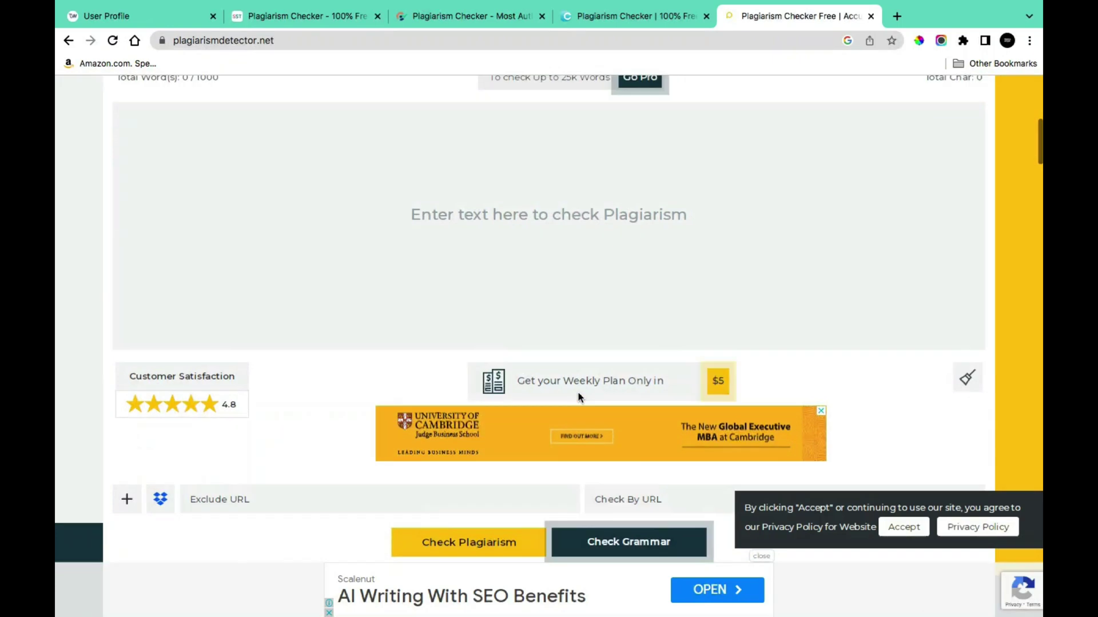
{"action": "left_click", "coordinate": [474, 250]}
{"action": "key", "text": "super+v"}
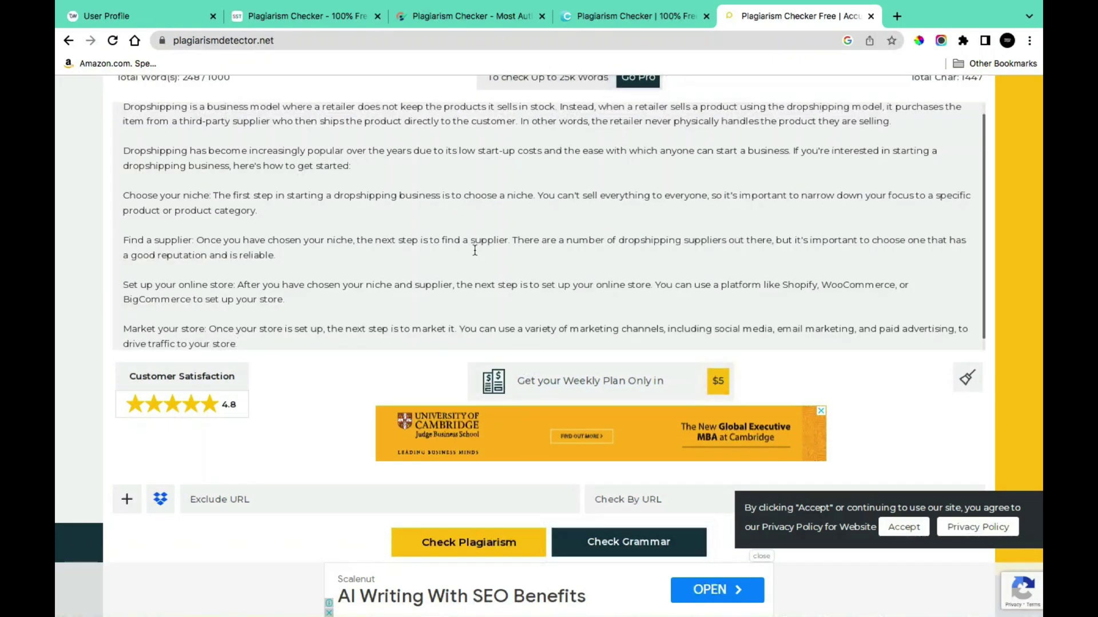
{"action": "scroll", "coordinate": [881, 355], "scroll_direction": "down", "scroll_amount": 4}
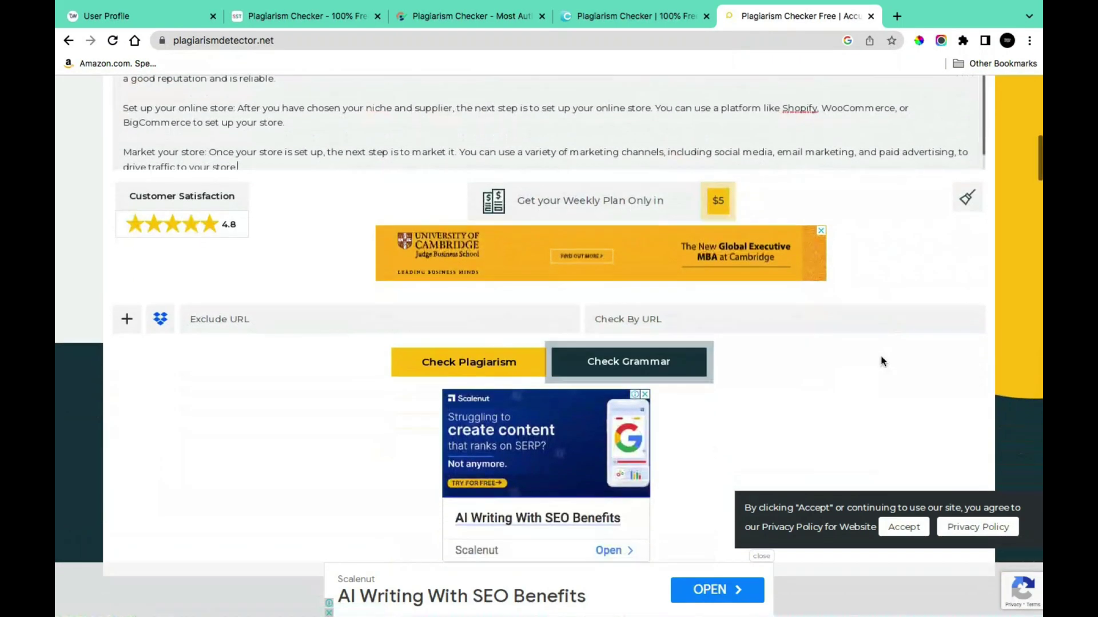
{"action": "scroll", "coordinate": [823, 357], "scroll_direction": "down", "scroll_amount": 1}
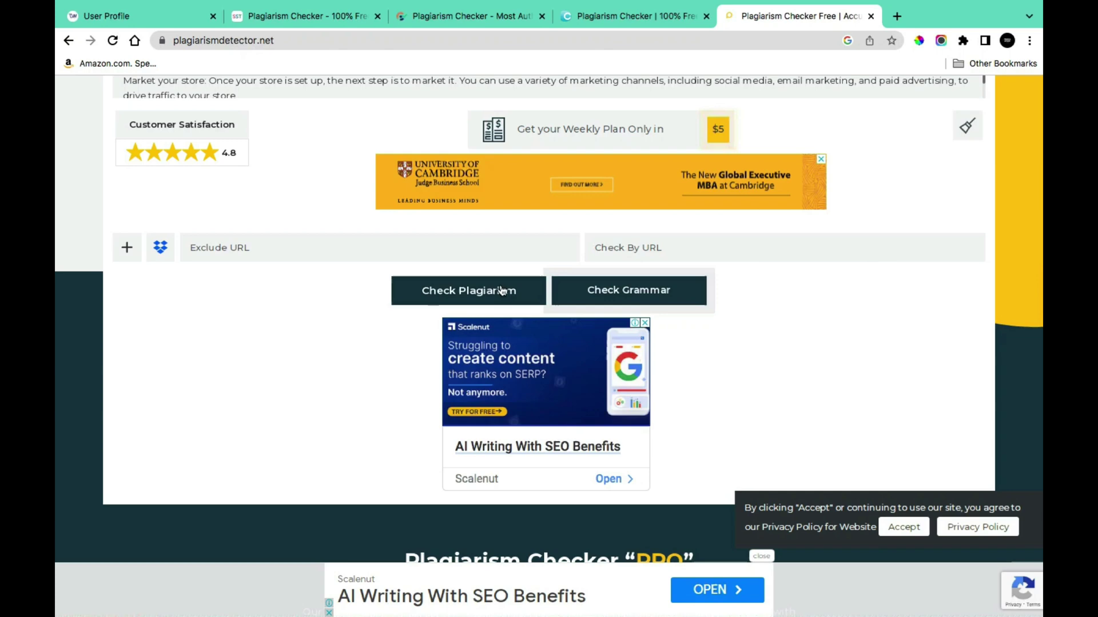
{"action": "left_click", "coordinate": [501, 291]}
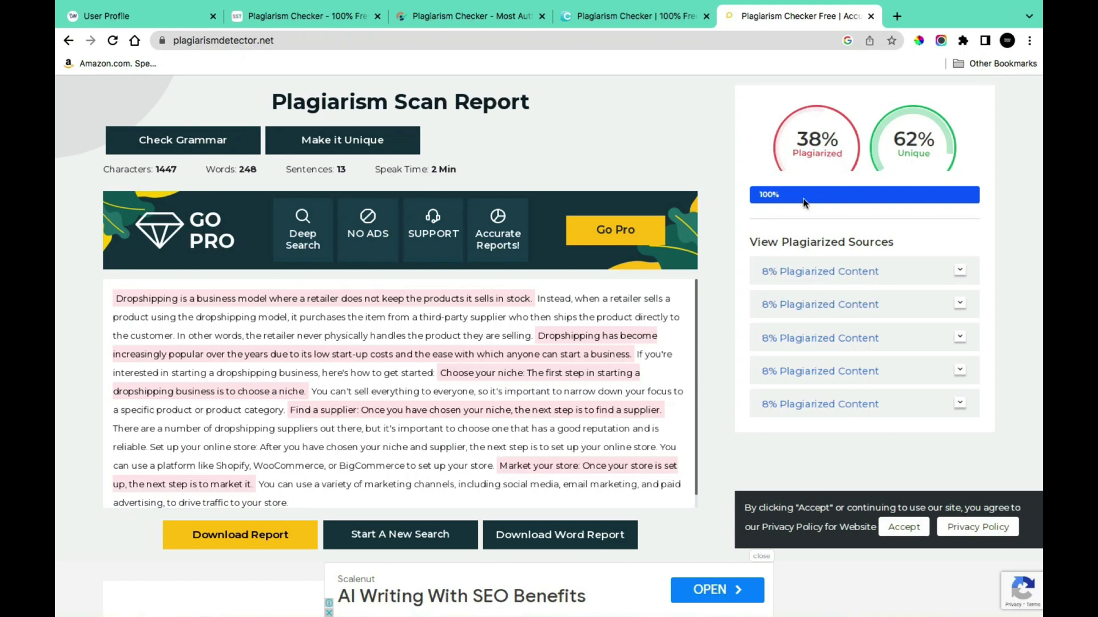
- Expand the second 8% match, select its niche sentence, and open the lifestep.pro source page
{"action": "scroll", "coordinate": [576, 322], "scroll_direction": "down", "scroll_amount": 1}
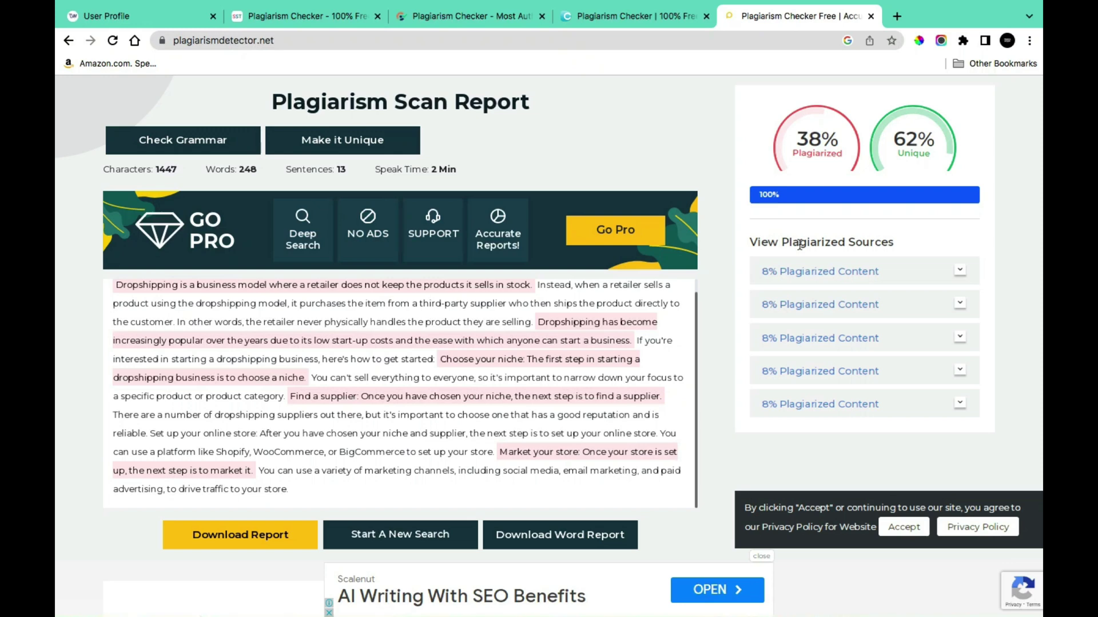
{"action": "scroll", "coordinate": [960, 257], "scroll_direction": "up", "scroll_amount": 1}
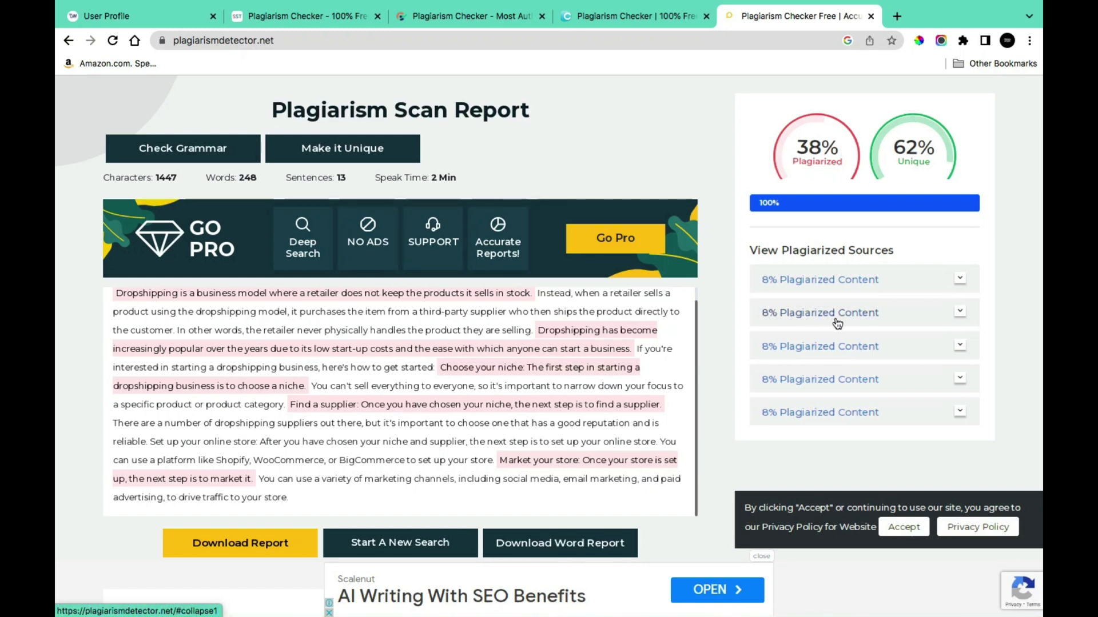
{"action": "left_click", "coordinate": [961, 314]}
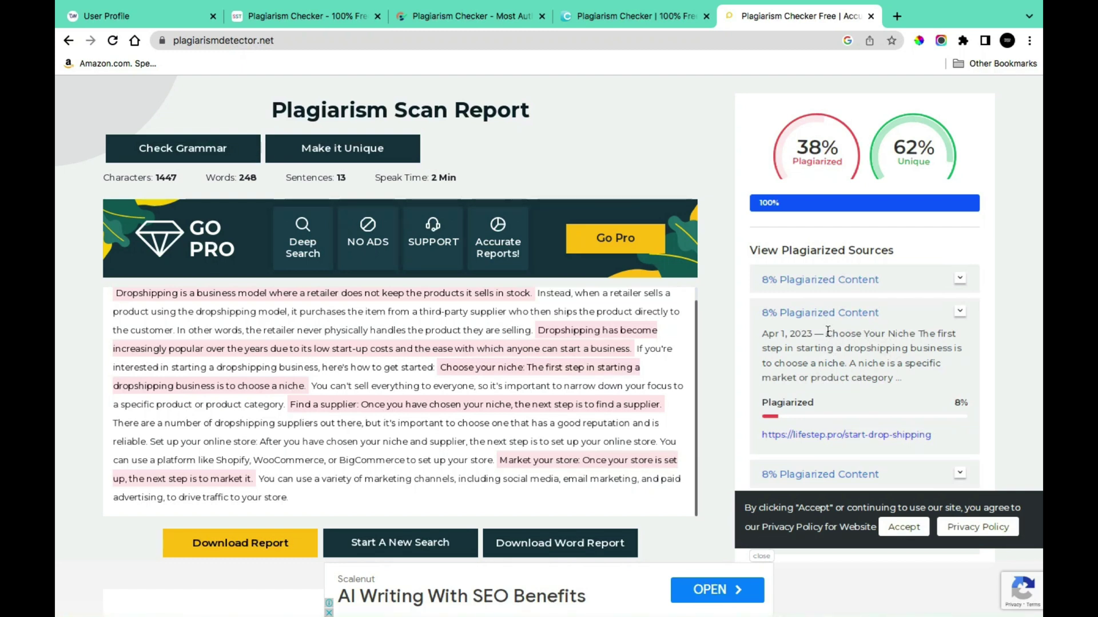
{"action": "left_click_drag", "start_coordinate": [827, 332], "coordinate": [846, 358]}
{"action": "key", "text": "ctrl+c"}
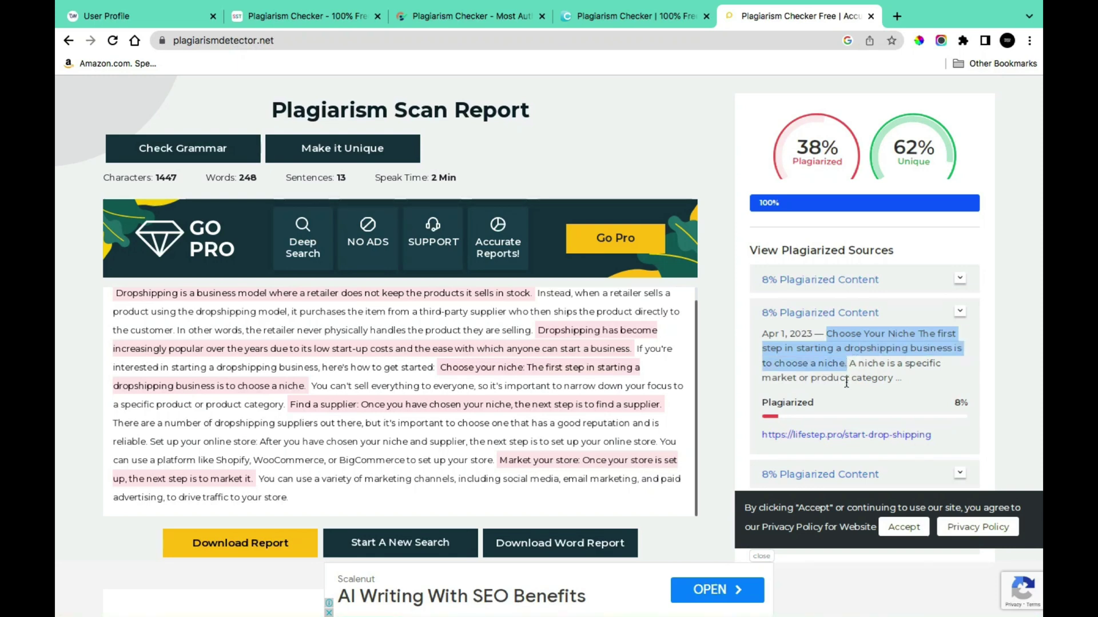
{"action": "left_click", "coordinate": [847, 435]}
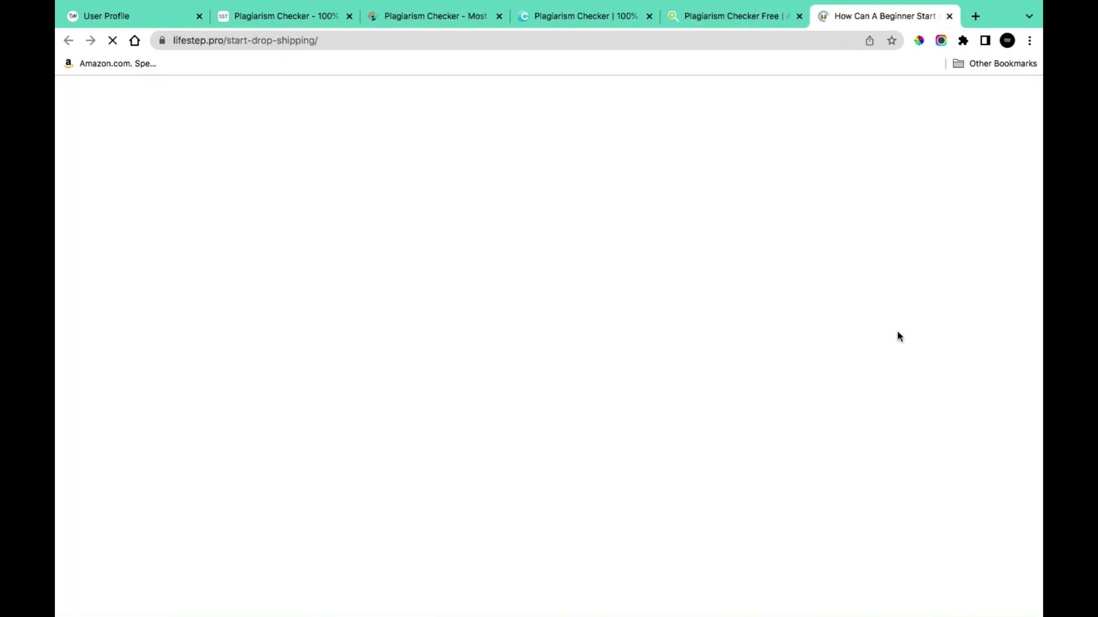
- Search the lifestep.pro article for the copied niche sentence, finding its match under Step 1
{"action": "scroll", "coordinate": [898, 336], "scroll_direction": "down", "scroll_amount": 9}
{"action": "scroll", "coordinate": [899, 337], "scroll_direction": "up", "scroll_amount": 9}
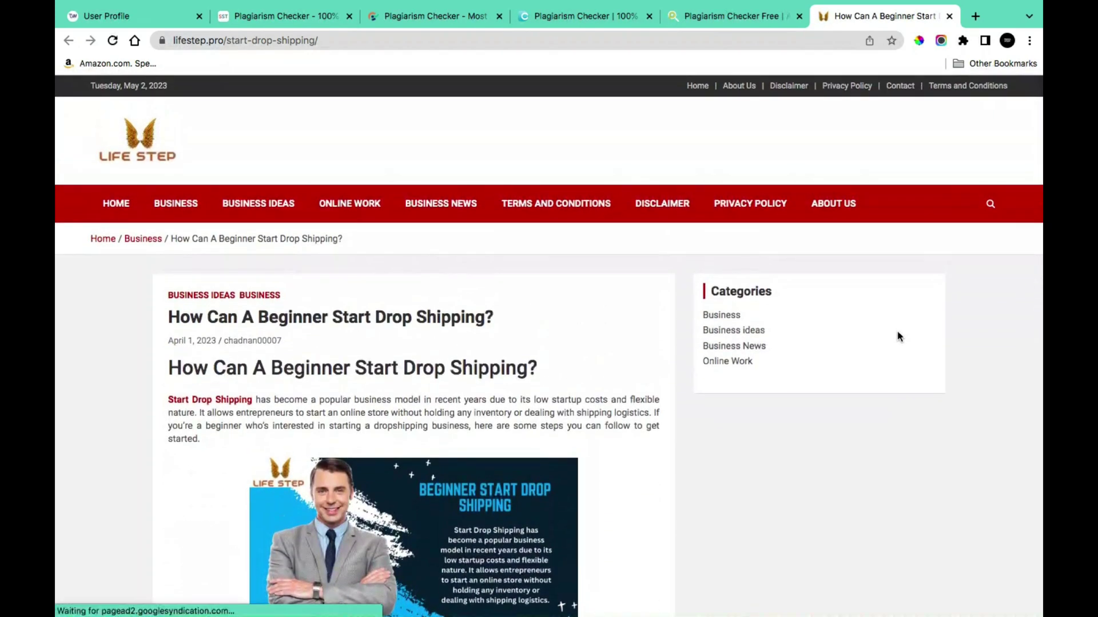
{"action": "key", "text": "ctrl+f"}
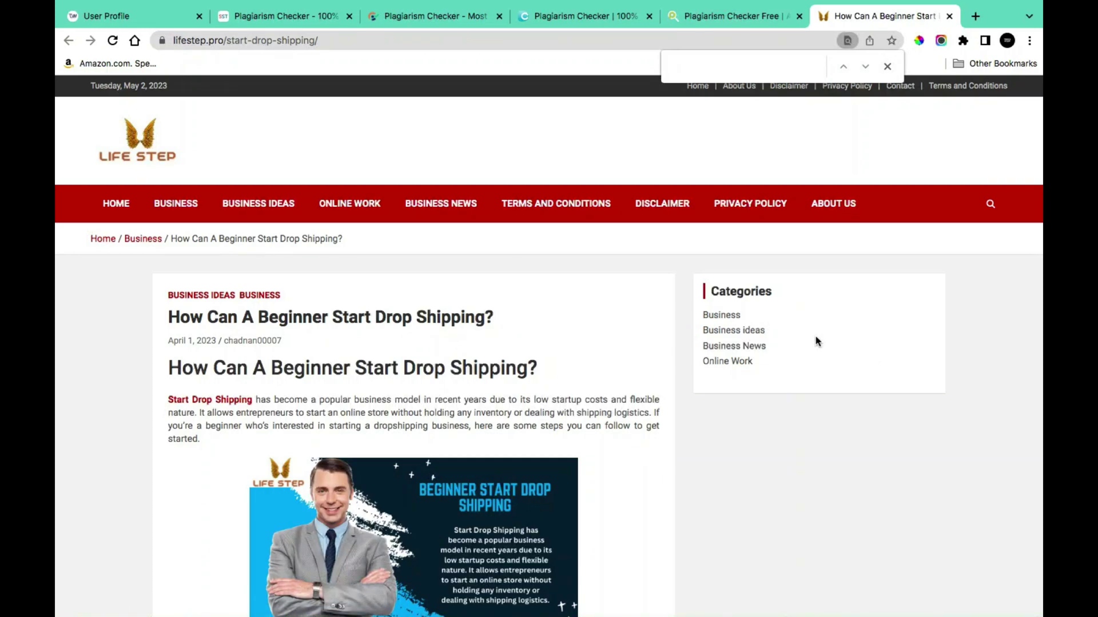
{"action": "key", "text": "ctrl+v"}
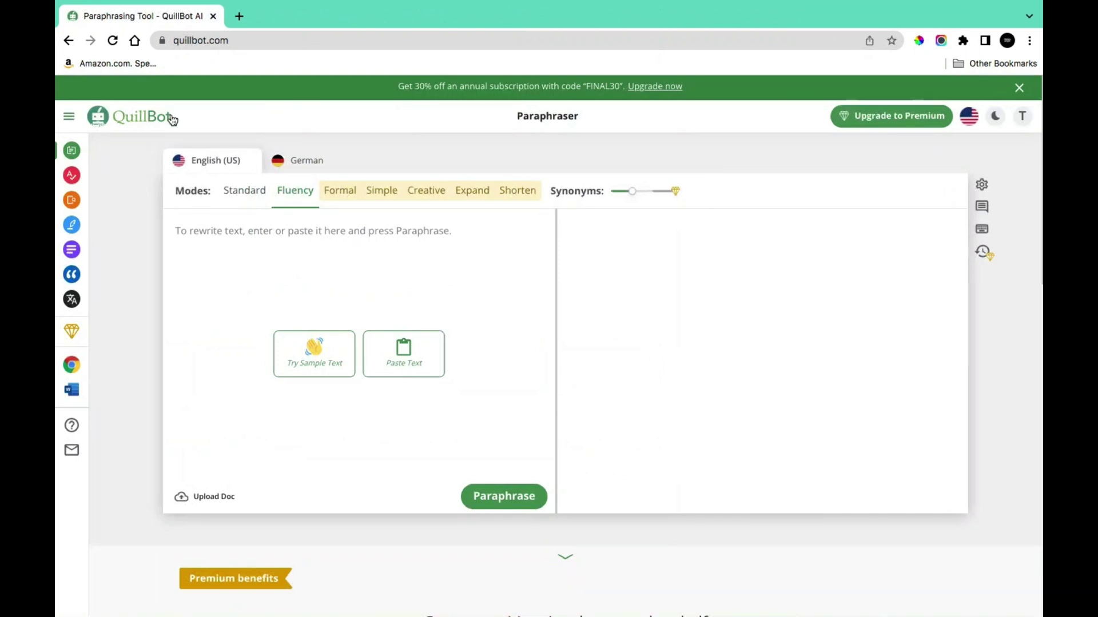
- Paste the dropshipping text, trim it after 'choose a niche.' to 111 words, and paraphrase it in Fluency mode
{"action": "left_click", "coordinate": [261, 247]}
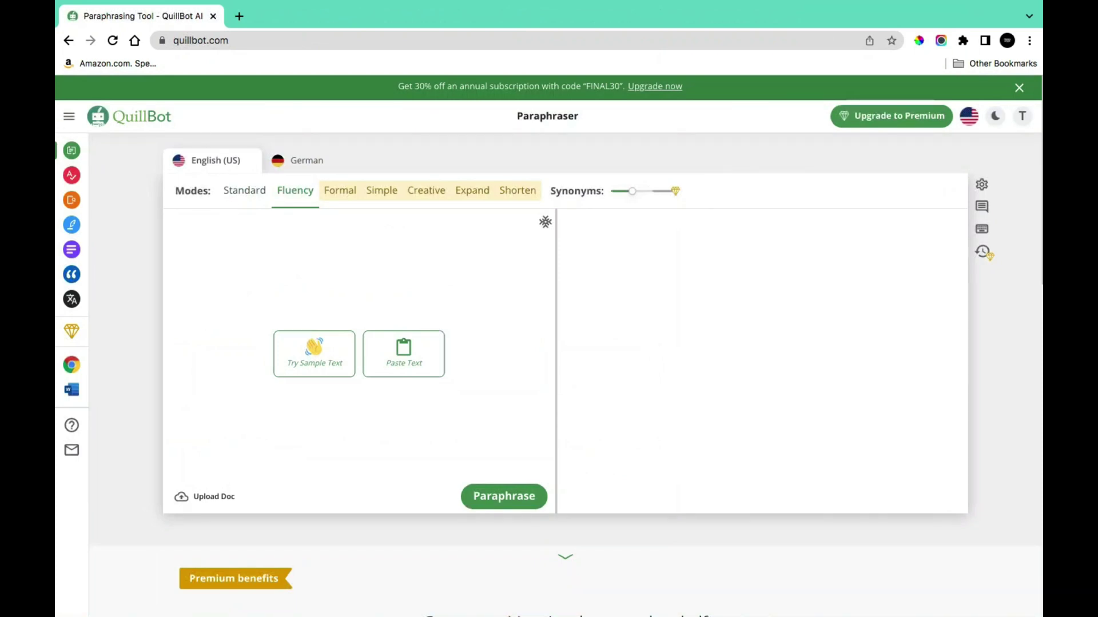
{"action": "key", "text": "super+v"}
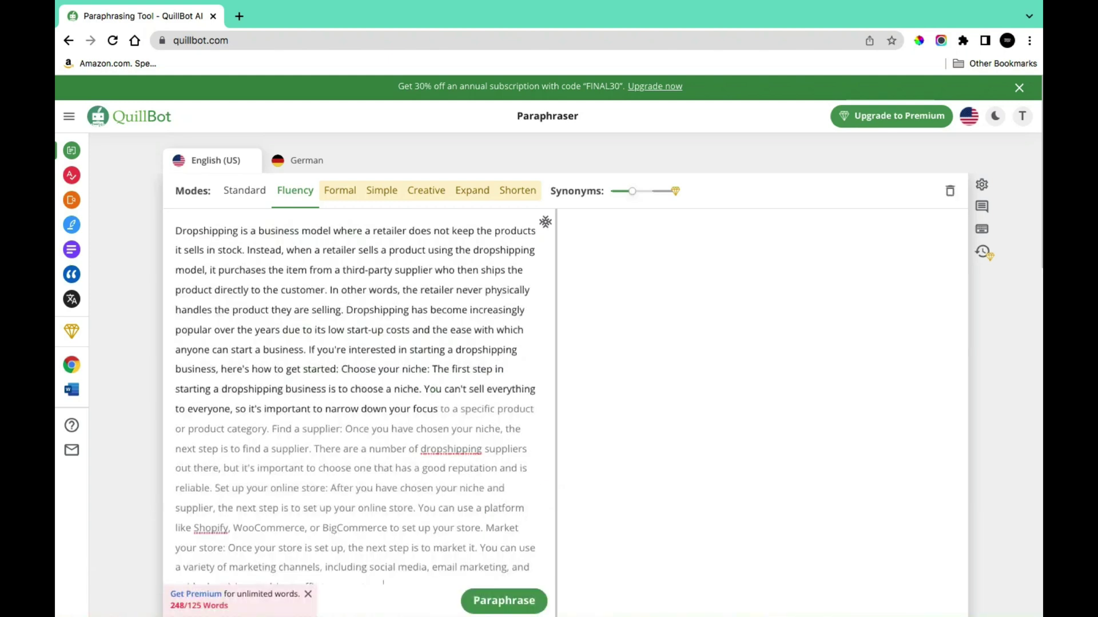
{"action": "scroll", "coordinate": [422, 397], "scroll_direction": "down", "scroll_amount": 3}
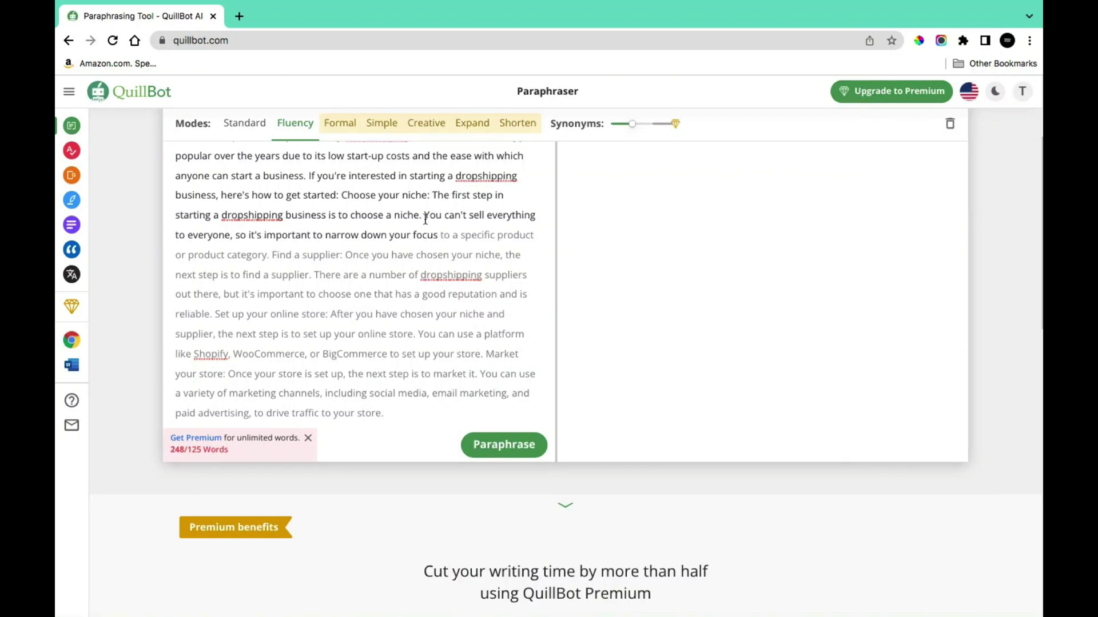
{"action": "scroll", "coordinate": [425, 219], "scroll_direction": "up", "scroll_amount": 1}
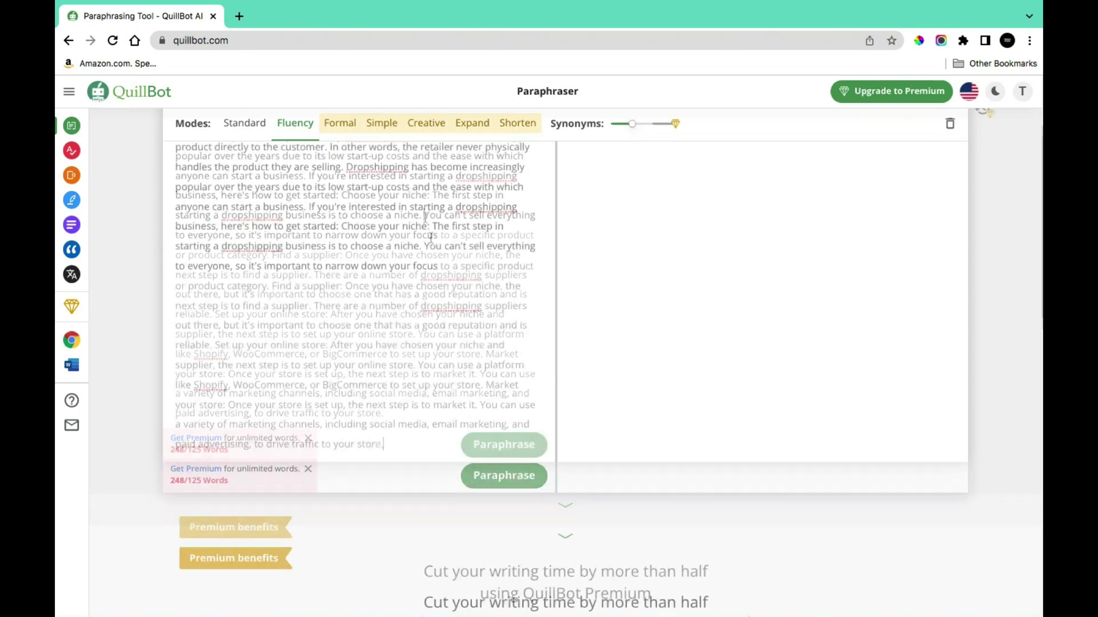
{"action": "left_click_drag", "start_coordinate": [424, 246], "coordinate": [457, 481]}
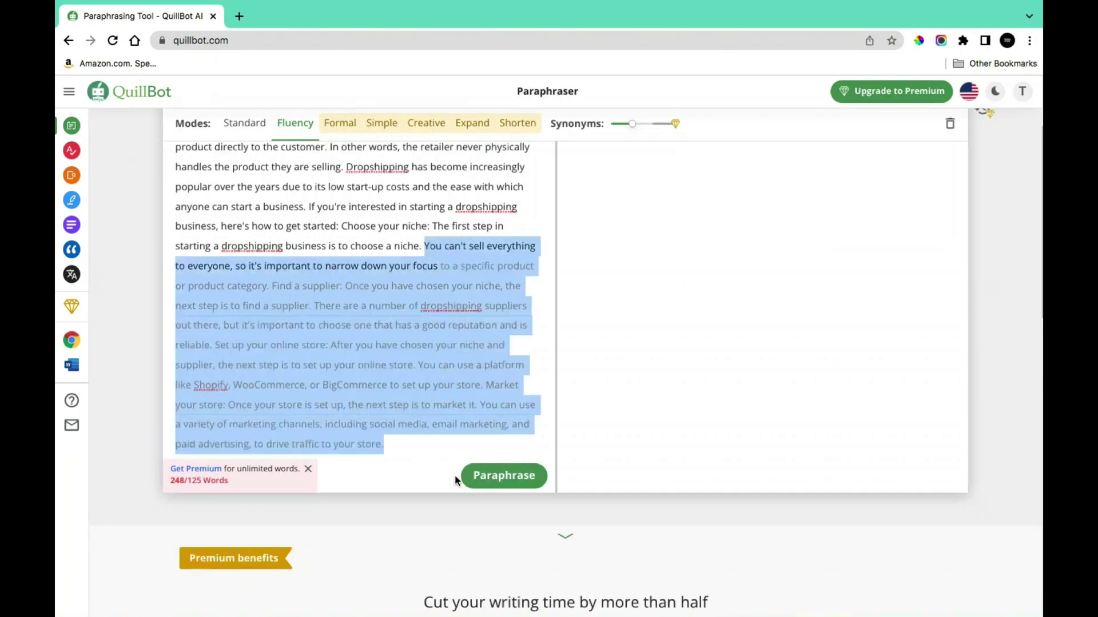
{"action": "key", "text": "BackSpace"}
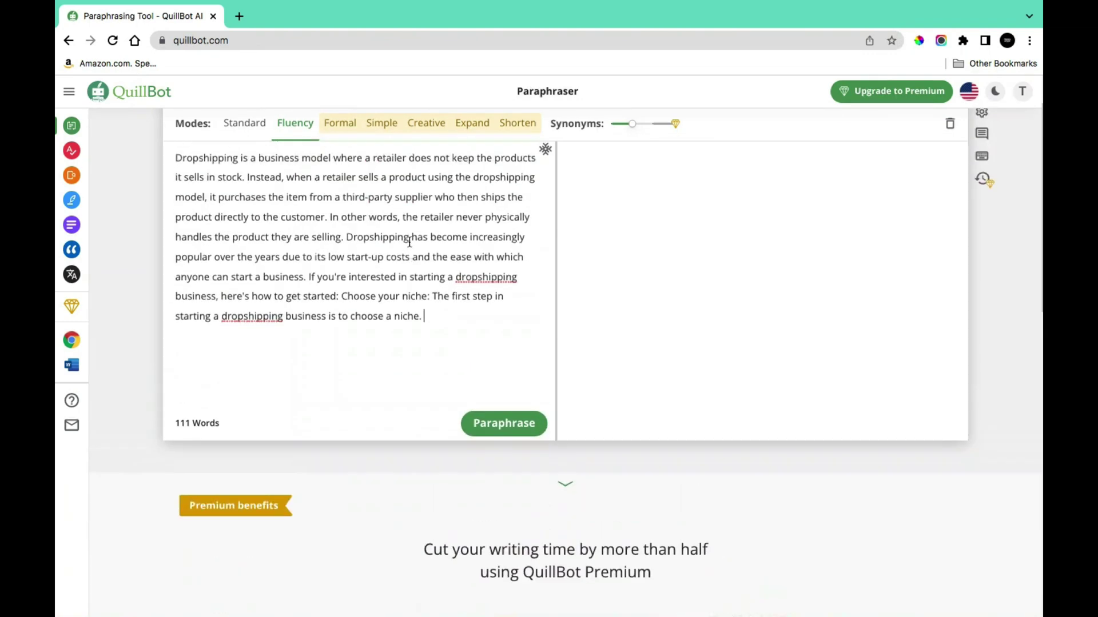
{"action": "scroll", "coordinate": [409, 241], "scroll_direction": "up", "scroll_amount": 3}
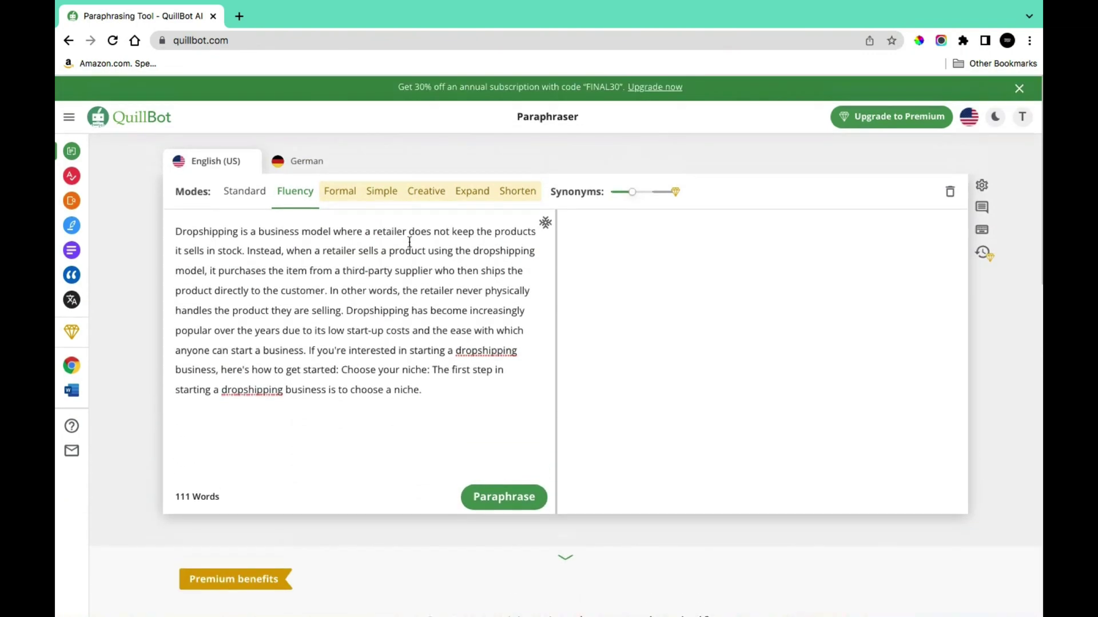
{"action": "left_click", "coordinate": [504, 498]}
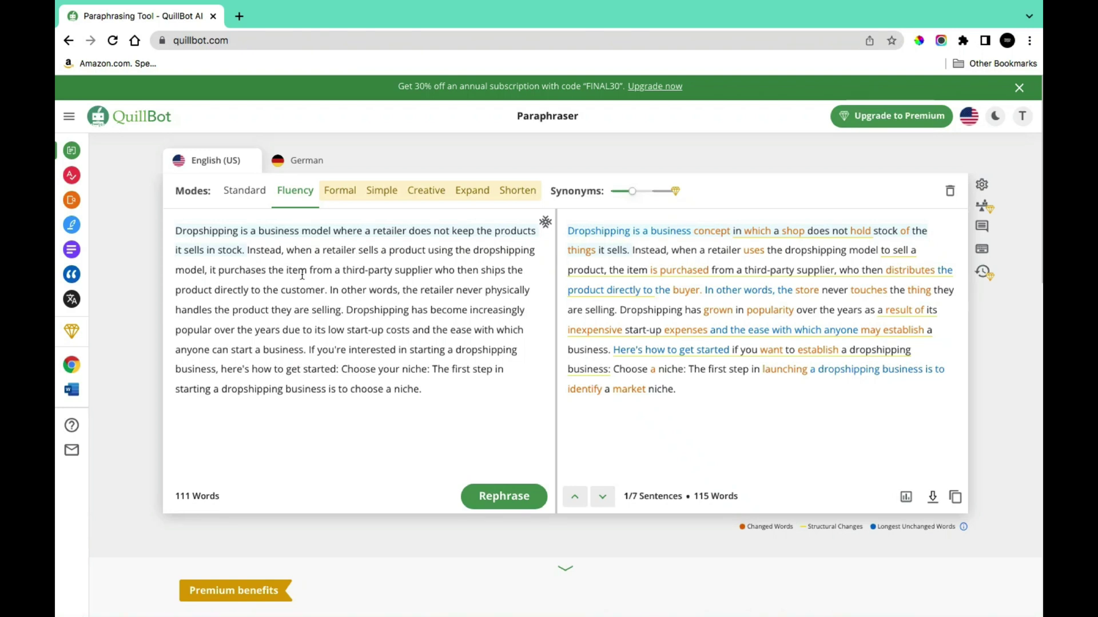
- Re-paraphrase in Standard mode for a 107-word rewrite and copy the full output text
{"action": "mouse_move", "coordinate": [635, 309]}
{"action": "left_click", "coordinate": [691, 281]}
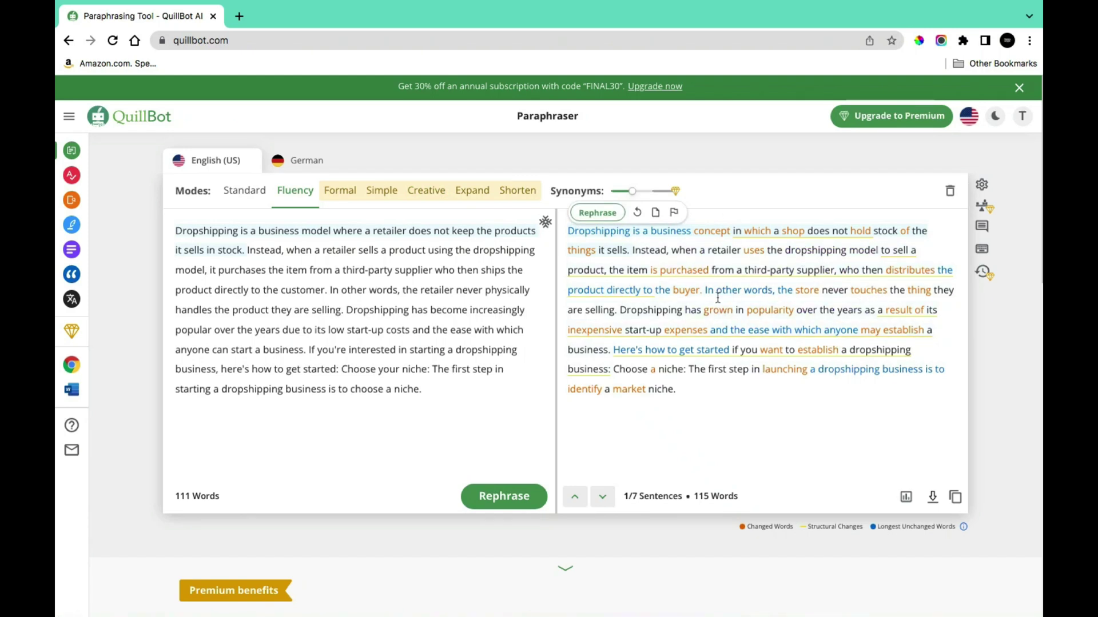
{"action": "left_click", "coordinate": [241, 193]}
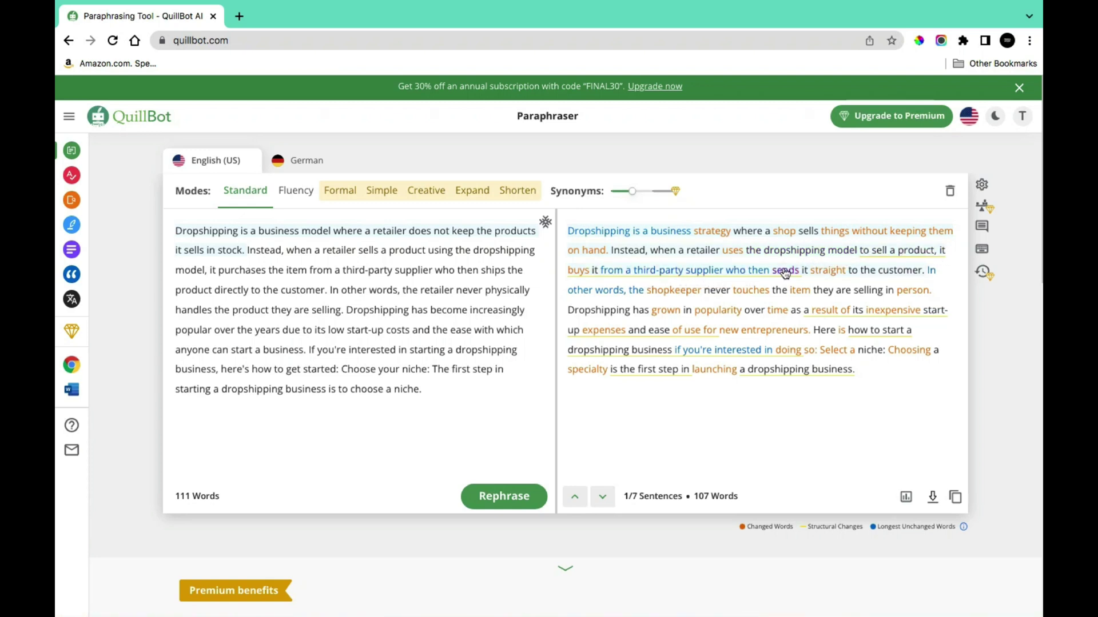
{"action": "left_click", "coordinate": [955, 497]}
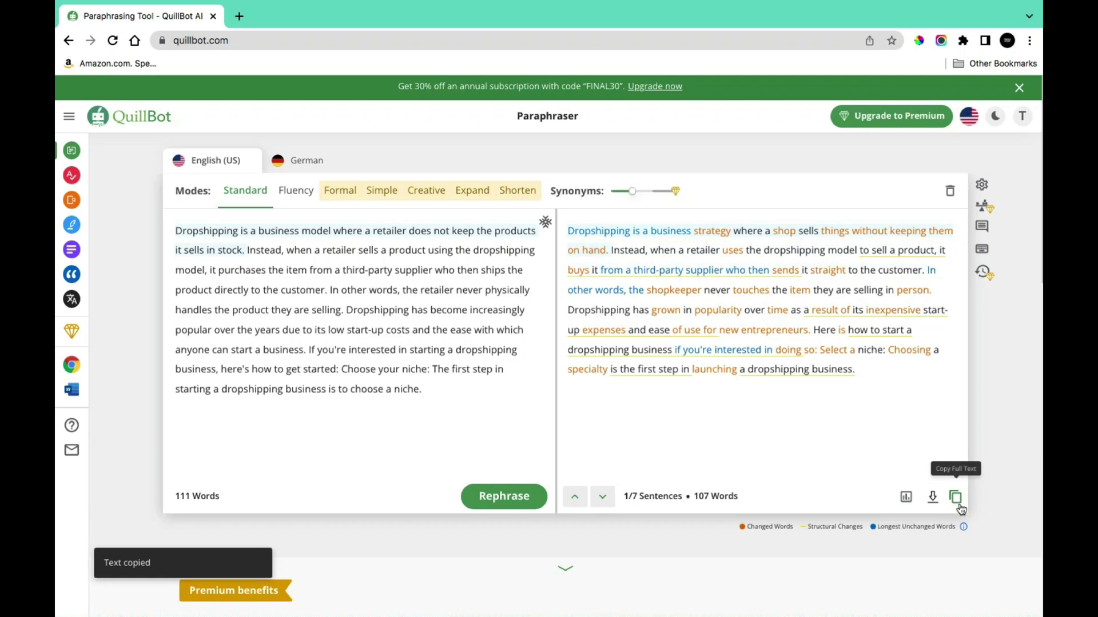
- Create a blank Google Doc, paste the three-paragraph dropshipping passage, and select all of it
{"action": "left_click", "coordinate": [239, 17]}
{"action": "type", "text": "docs.google.com"}
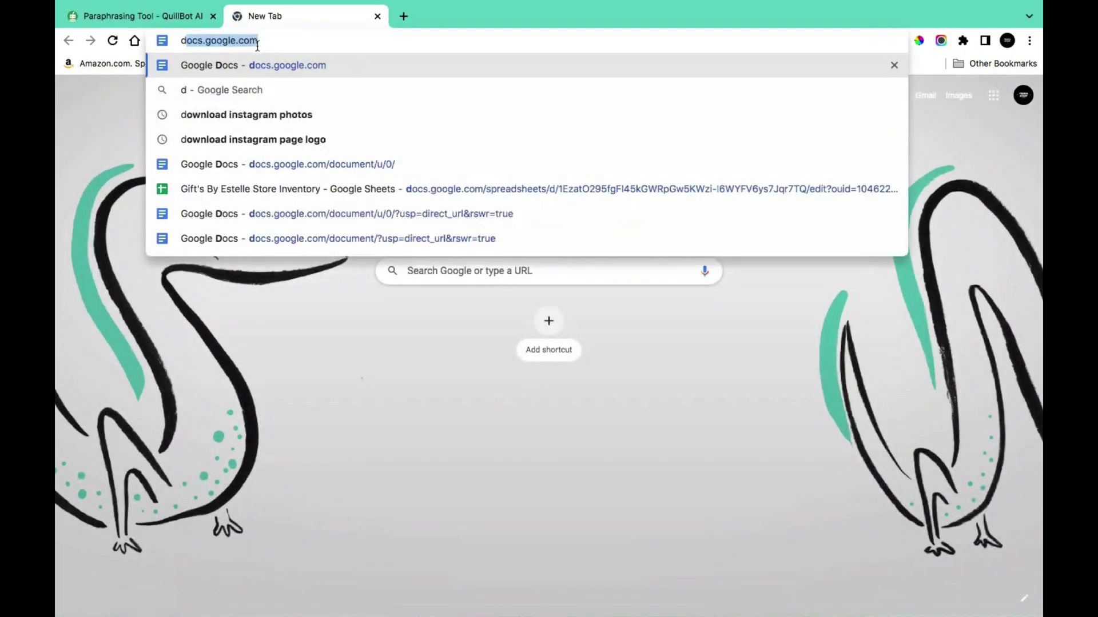
{"action": "key", "text": "Return"}
{"action": "left_click", "coordinate": [203, 223]}
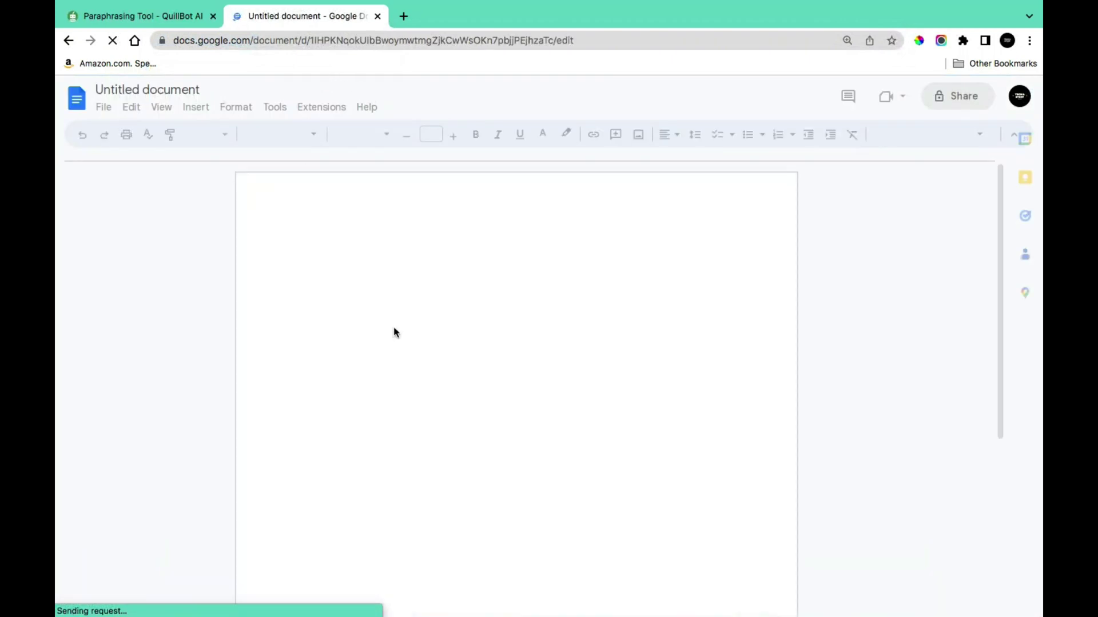
{"action": "key", "text": "ctrl+v"}
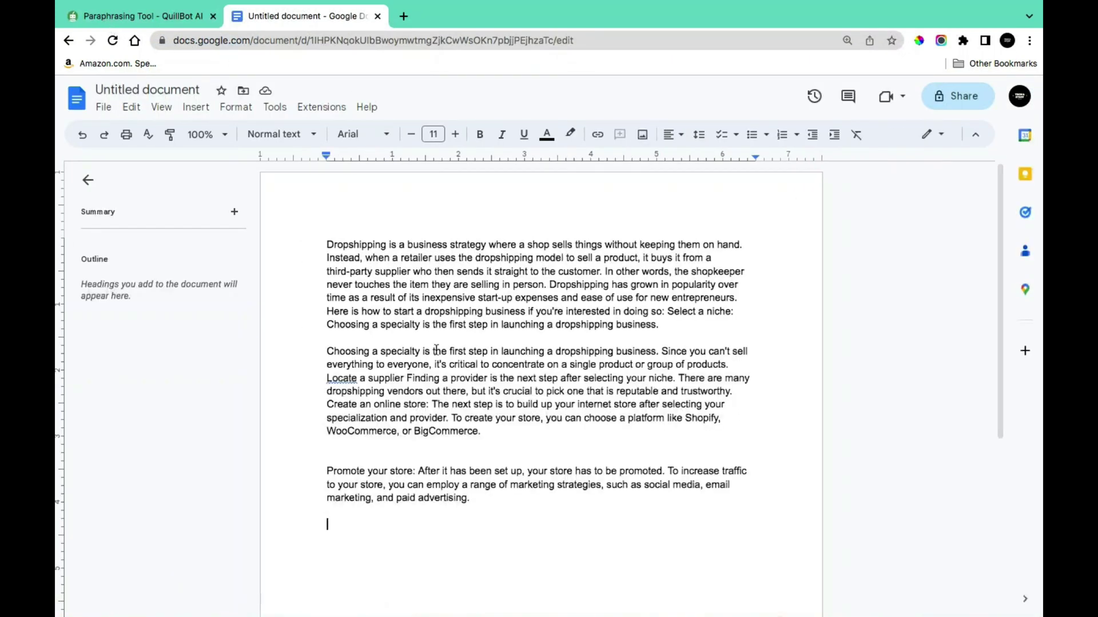
{"action": "key", "text": "ctrl+a"}
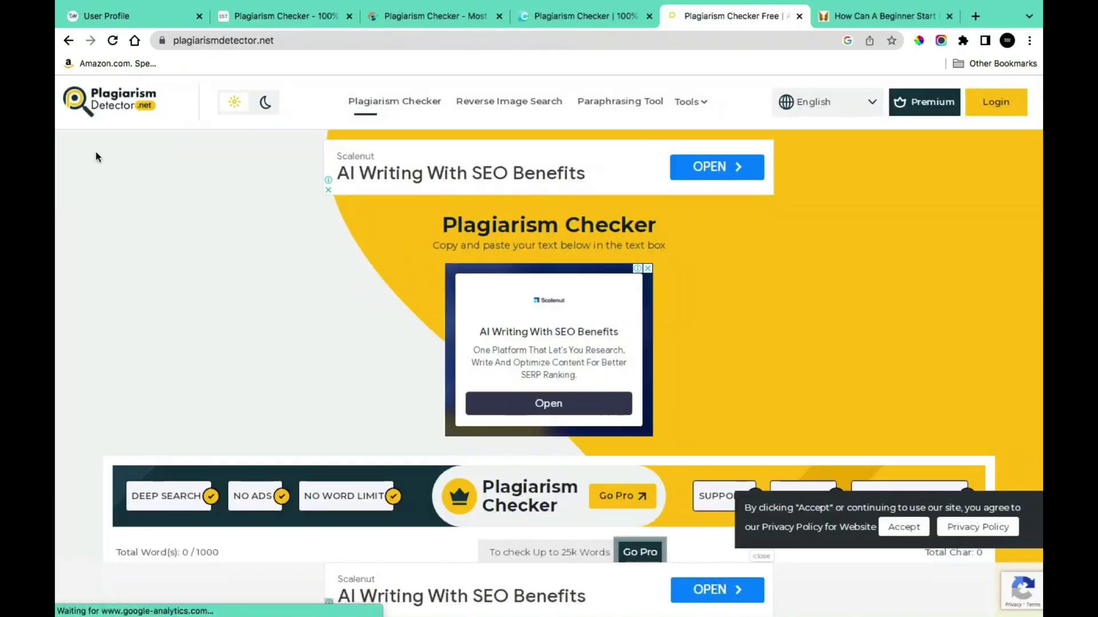
- Paste the 243-word rewritten article into Plagiarism Detector and check it, scoring 8% plagiarized
{"action": "scroll", "coordinate": [229, 123], "scroll_direction": "down", "scroll_amount": 7}
{"action": "left_click", "coordinate": [812, 419]}
{"action": "key", "text": "ctrl+v"}
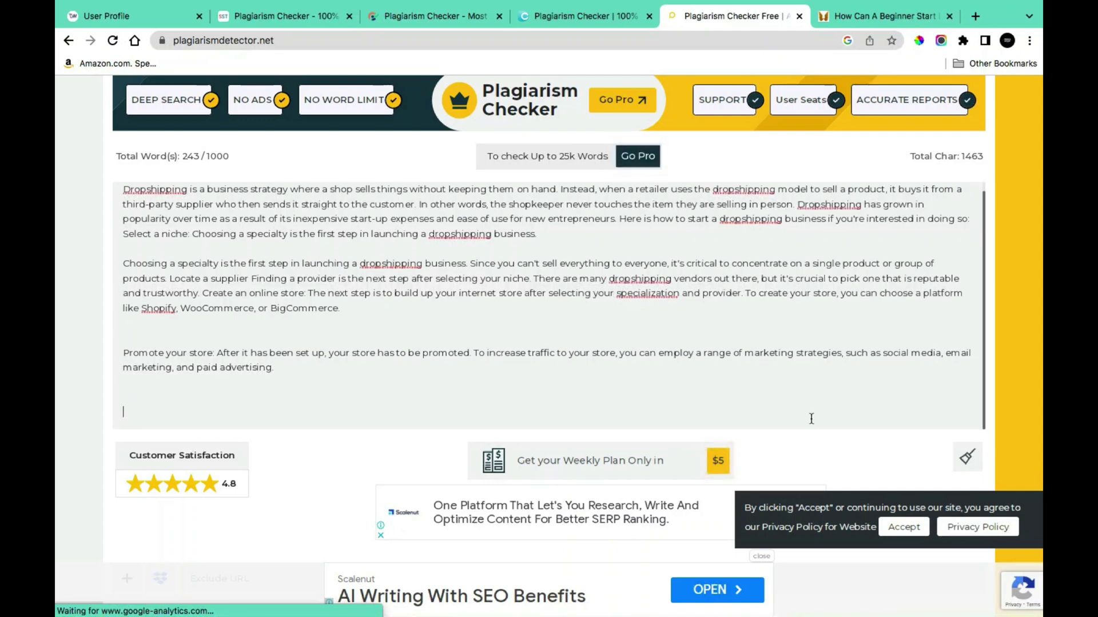
{"action": "scroll", "coordinate": [800, 420], "scroll_direction": "down", "scroll_amount": 3}
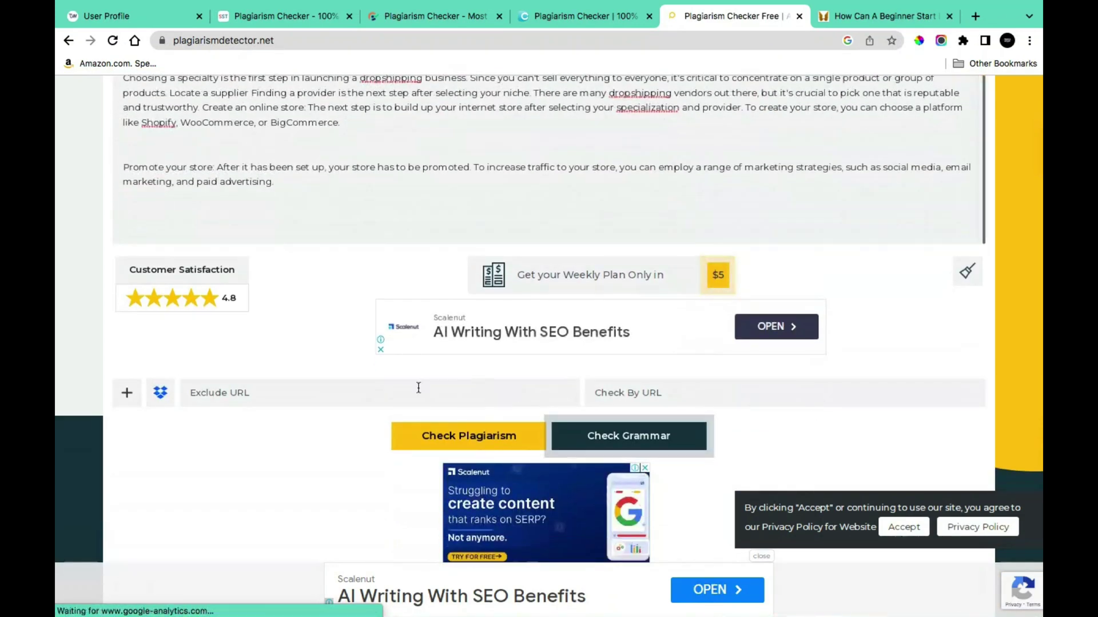
{"action": "left_click", "coordinate": [456, 444]}
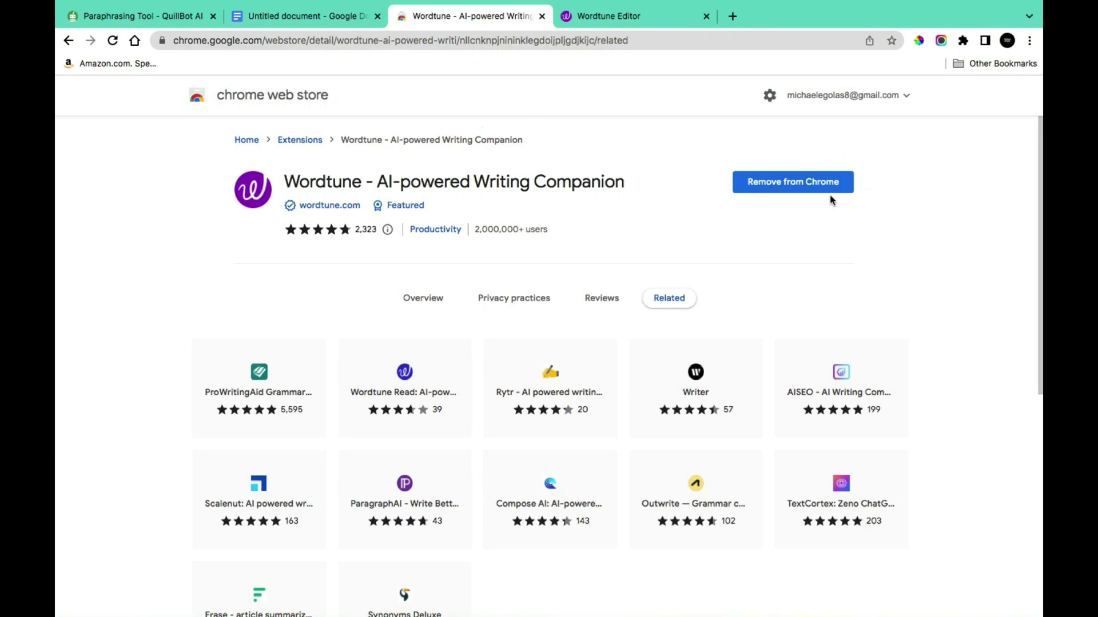
- Go from the Wordtune Editor tab back to the untitled Google Docs document
{"action": "left_click", "coordinate": [606, 16]}
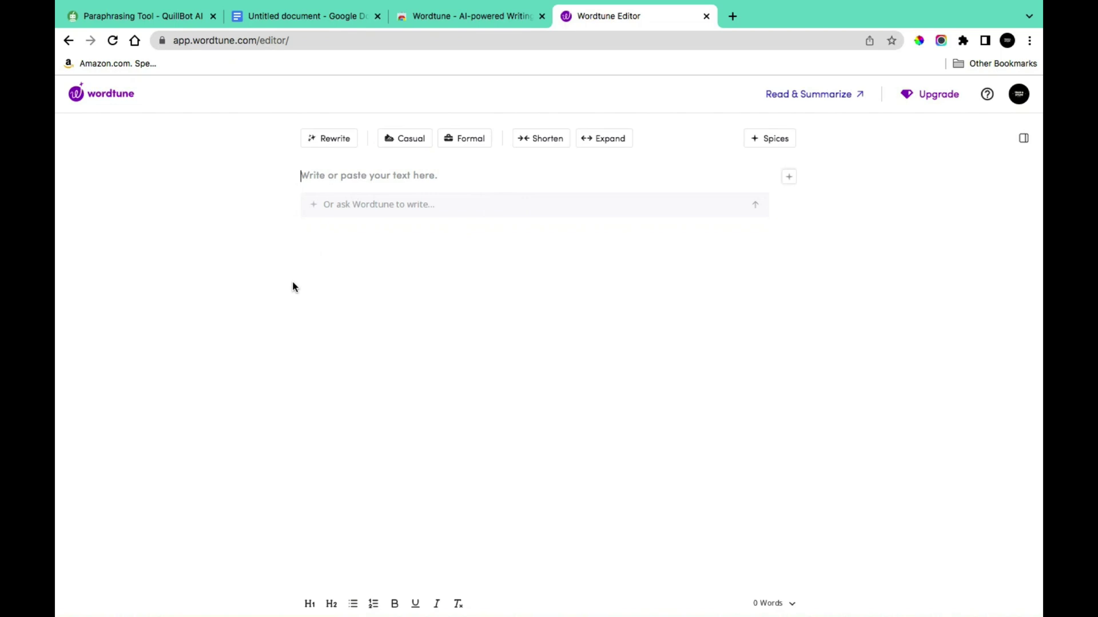
{"action": "left_click", "coordinate": [314, 19]}
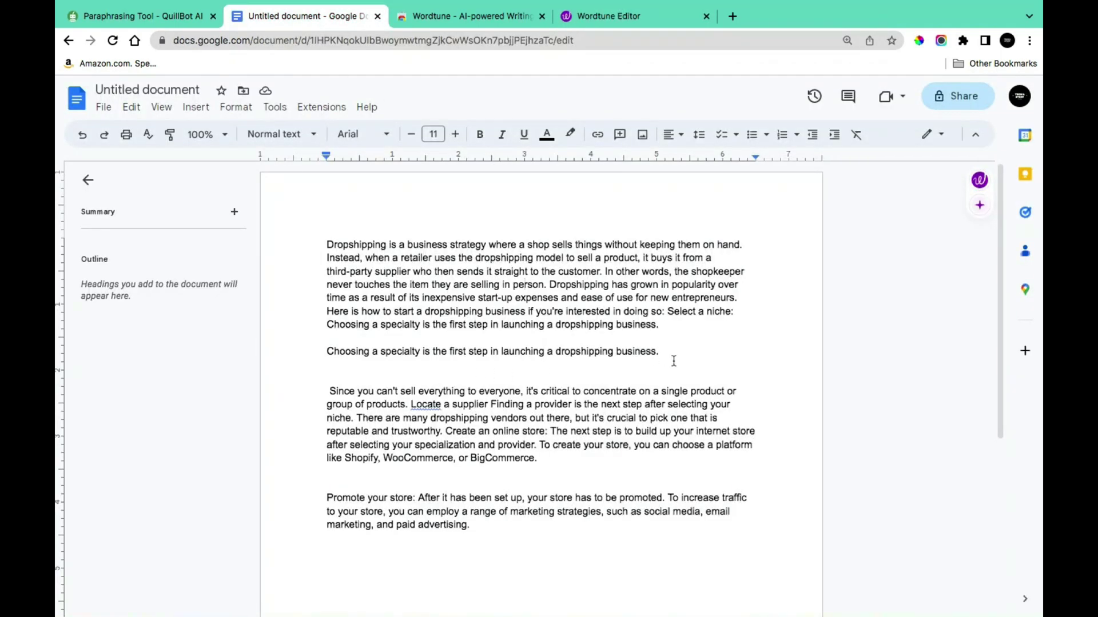
- Swap the niche sentence for Wordtune's first suggestion, 'Launching a dropshipping business begins with choosing a specialty.'
{"action": "left_click_drag", "start_coordinate": [659, 351], "coordinate": [327, 351]}
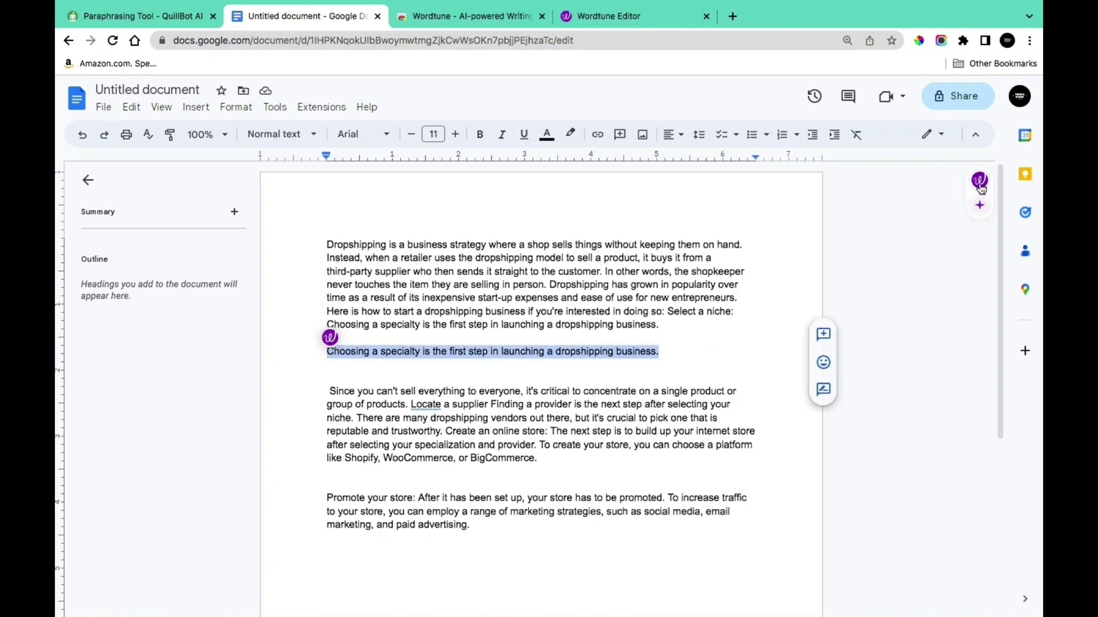
{"action": "left_click", "coordinate": [330, 337]}
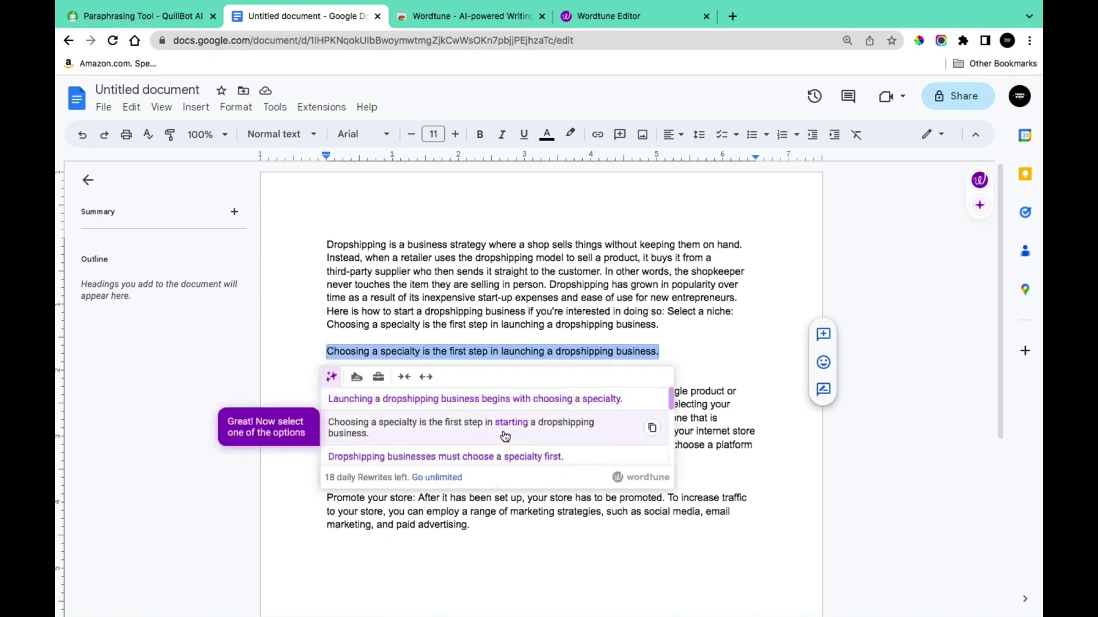
{"action": "scroll", "coordinate": [547, 424], "scroll_direction": "down", "scroll_amount": 1}
{"action": "scroll", "coordinate": [548, 424], "scroll_direction": "up", "scroll_amount": 1}
{"action": "scroll", "coordinate": [529, 450], "scroll_direction": "down", "scroll_amount": 2}
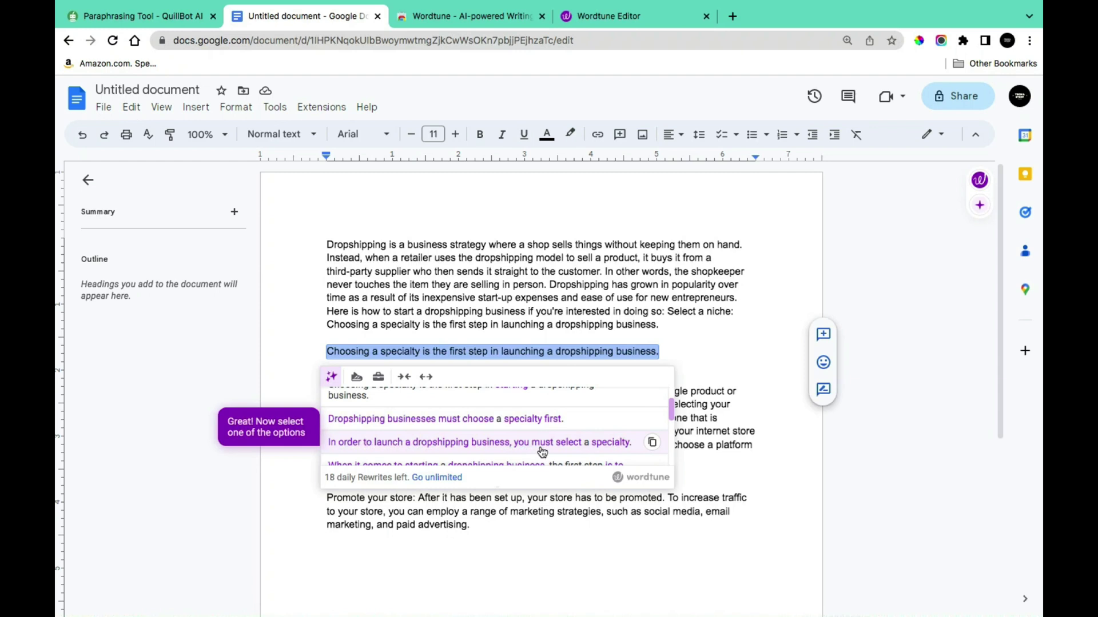
{"action": "scroll", "coordinate": [623, 458], "scroll_direction": "down", "scroll_amount": 5}
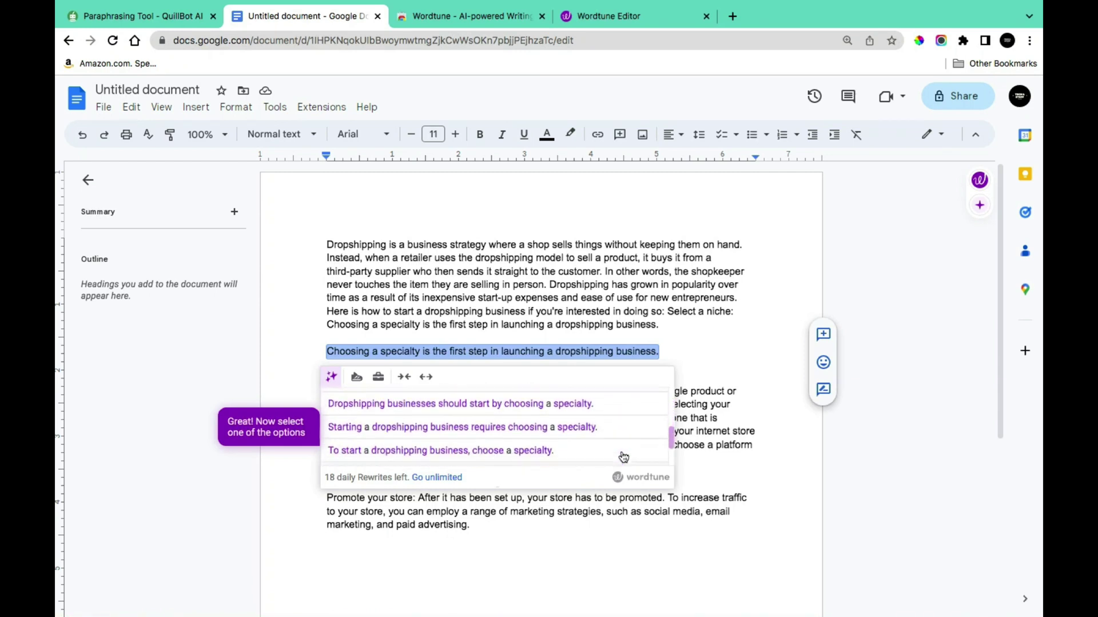
{"action": "scroll", "coordinate": [505, 451], "scroll_direction": "up", "scroll_amount": 5}
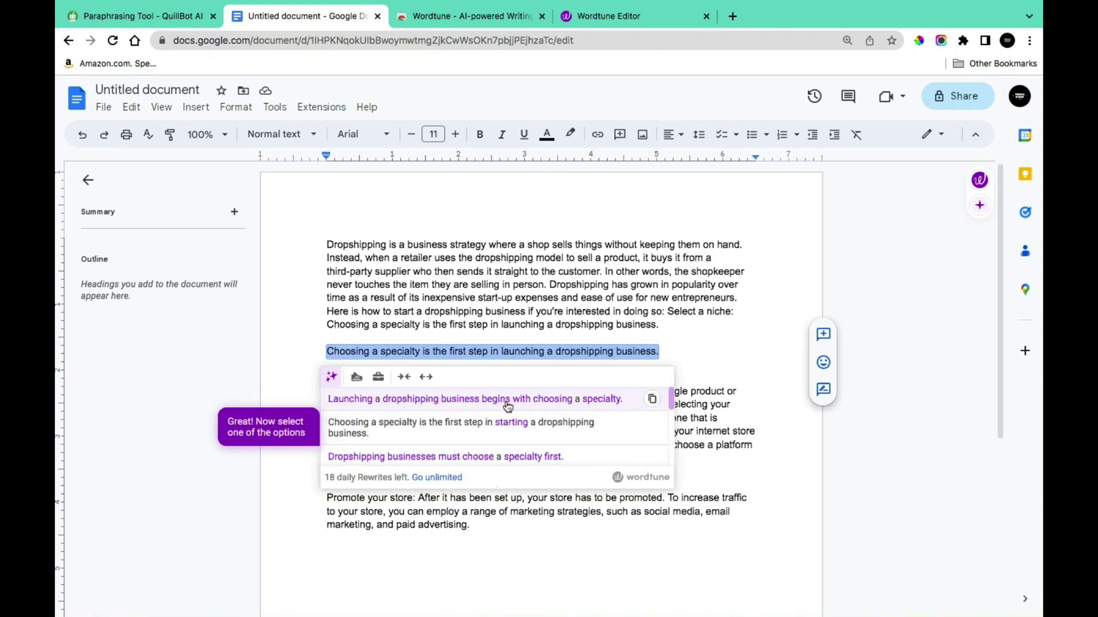
{"action": "left_click", "coordinate": [590, 406]}
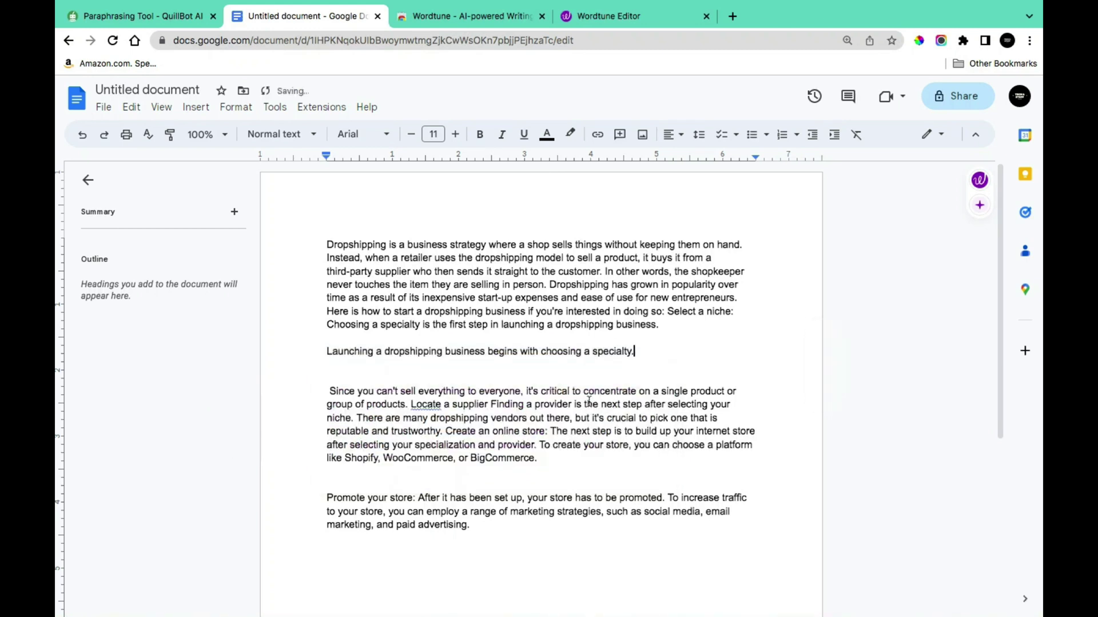
- Select all the revised dropshipping text and check it in plagiarismdetector.net, scoring 0% plagiarized
{"action": "key", "text": "ctrl+a"}
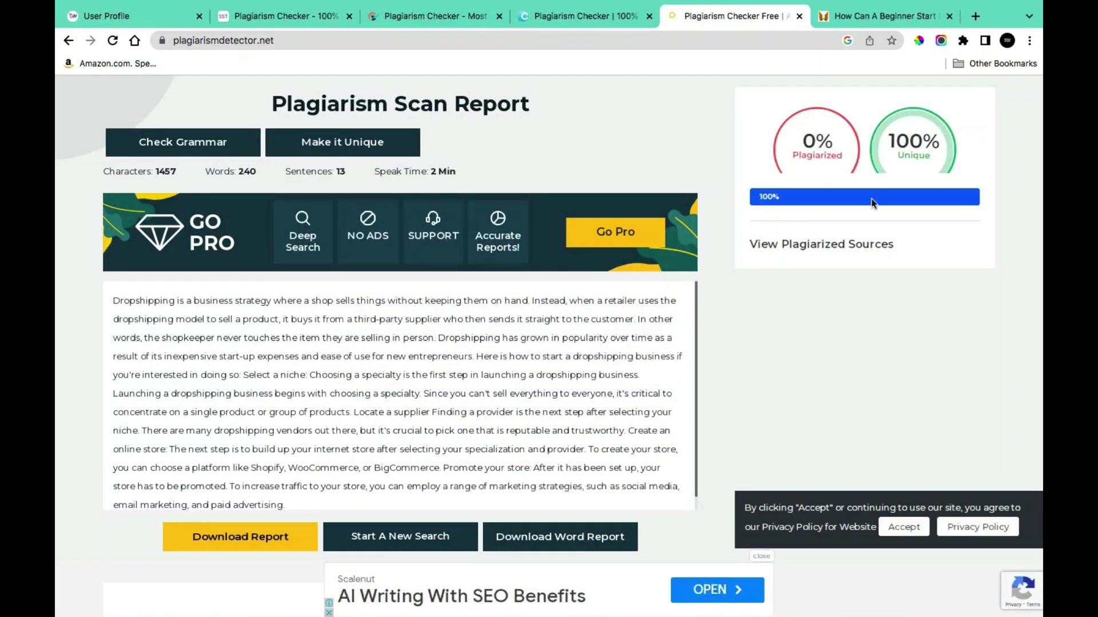
{"action": "scroll", "coordinate": [840, 293], "scroll_direction": "down", "scroll_amount": 1}
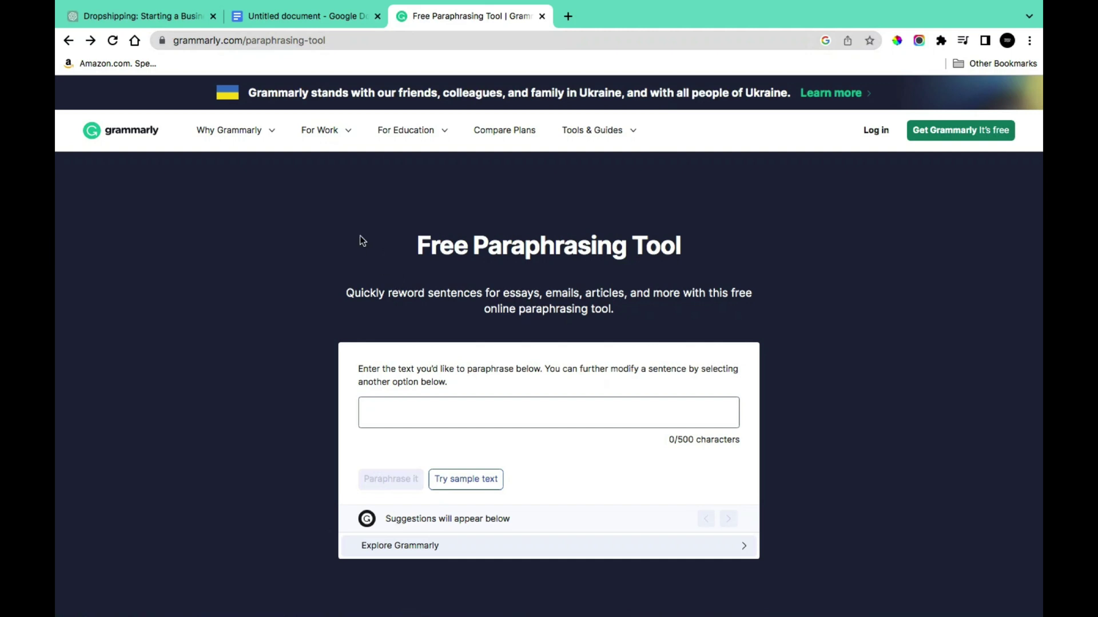
- Paste the dropshipping text into Grammarly and delete the second paragraph, leaving 355/500 characters
{"action": "left_click", "coordinate": [385, 409]}
{"action": "type", "text": "Dropshipping is a business model where a retailer does not keep the products it sells in stock. Instead, when a retailer sells a product using the dropshipping model, it purchases the item from a third-party supplier who then ships the product directly to the customer. In other words, the retailer never physically handles the product they are selling.  Dropshipping has become increasingly popular over the years due to its low start-up costs and the ease with which anyone can start a business. If you're interested in starting a dropshipping business, here's how to get started:"}
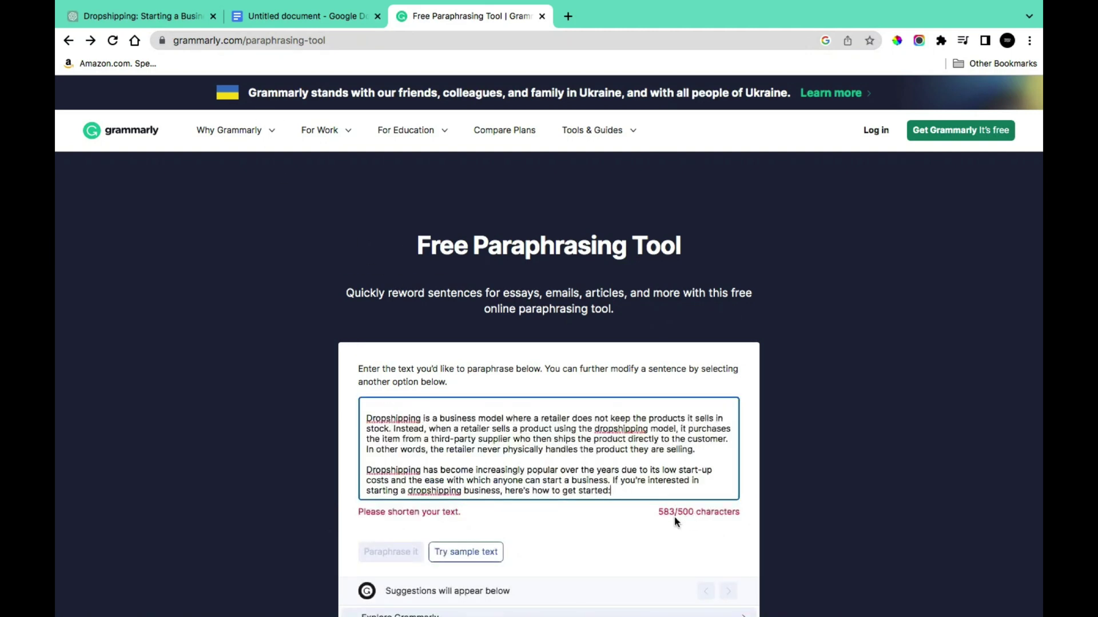
{"action": "left_click_drag", "start_coordinate": [610, 491], "coordinate": [330, 463]}
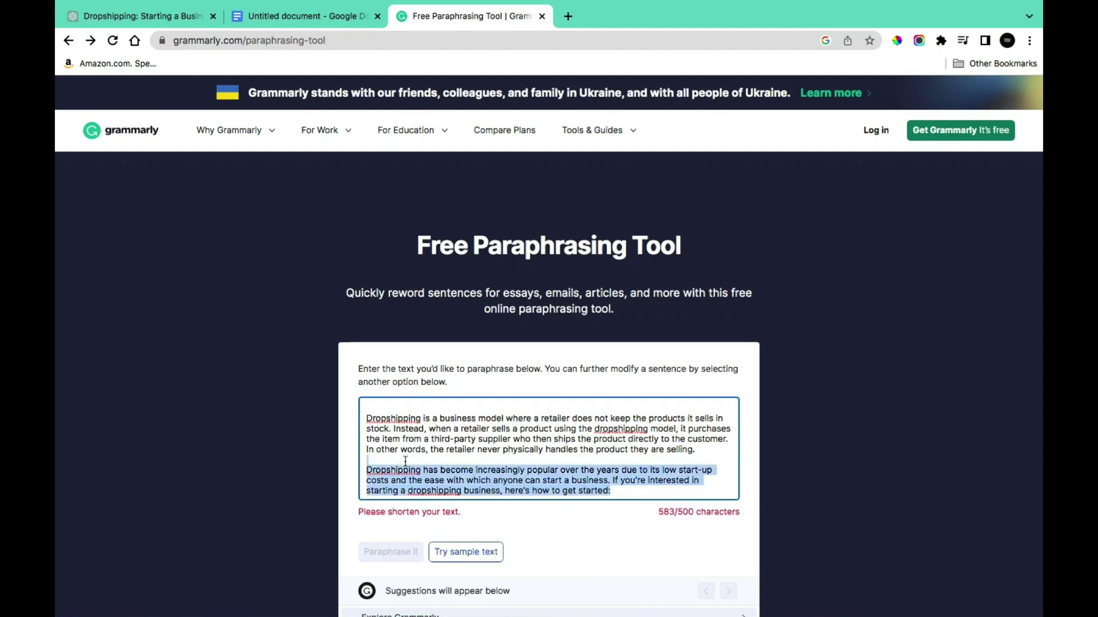
{"action": "key", "text": "BackSpace"}
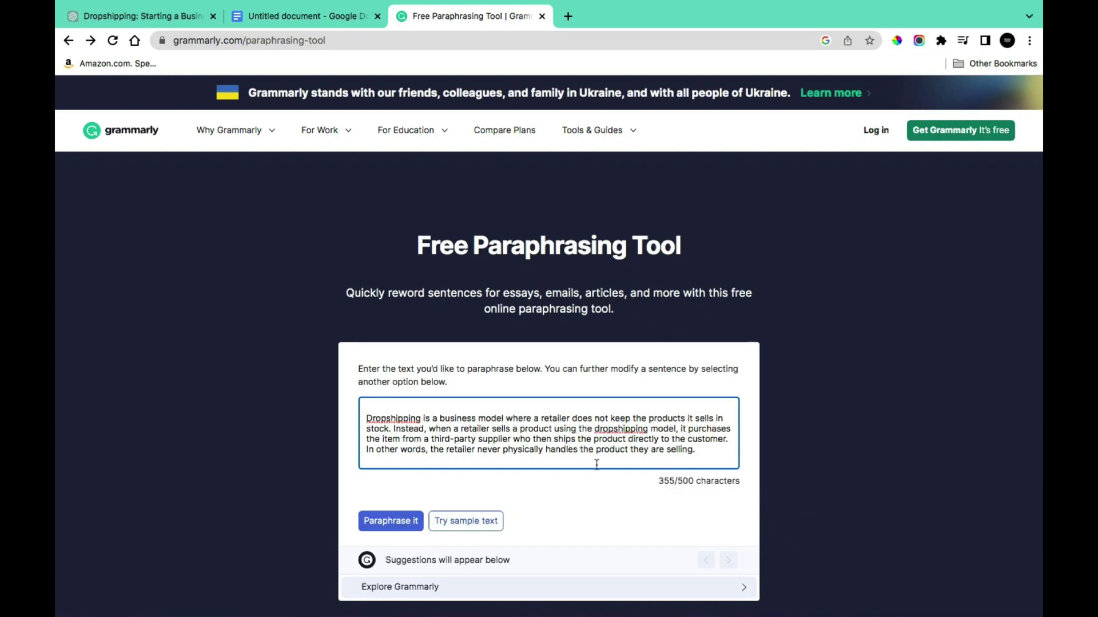
- Paraphrase the paragraph's three sentences with Grammarly's suggested wordings and copy the reworded result
{"action": "left_click", "coordinate": [392, 522]}
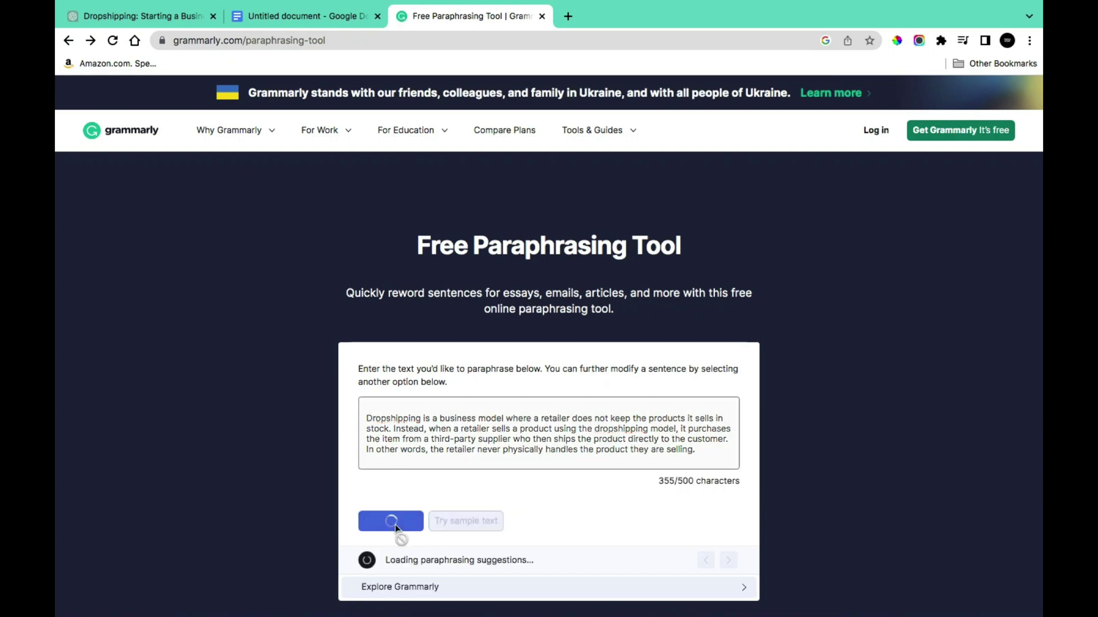
{"action": "scroll", "coordinate": [396, 528], "scroll_direction": "down", "scroll_amount": 3}
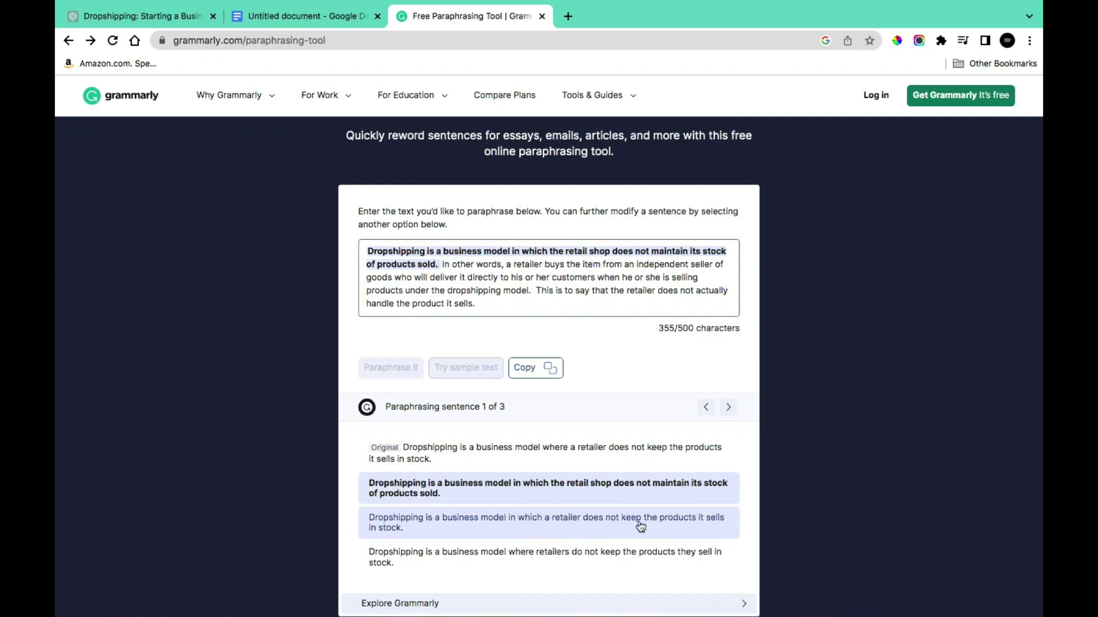
{"action": "left_click", "coordinate": [448, 531]}
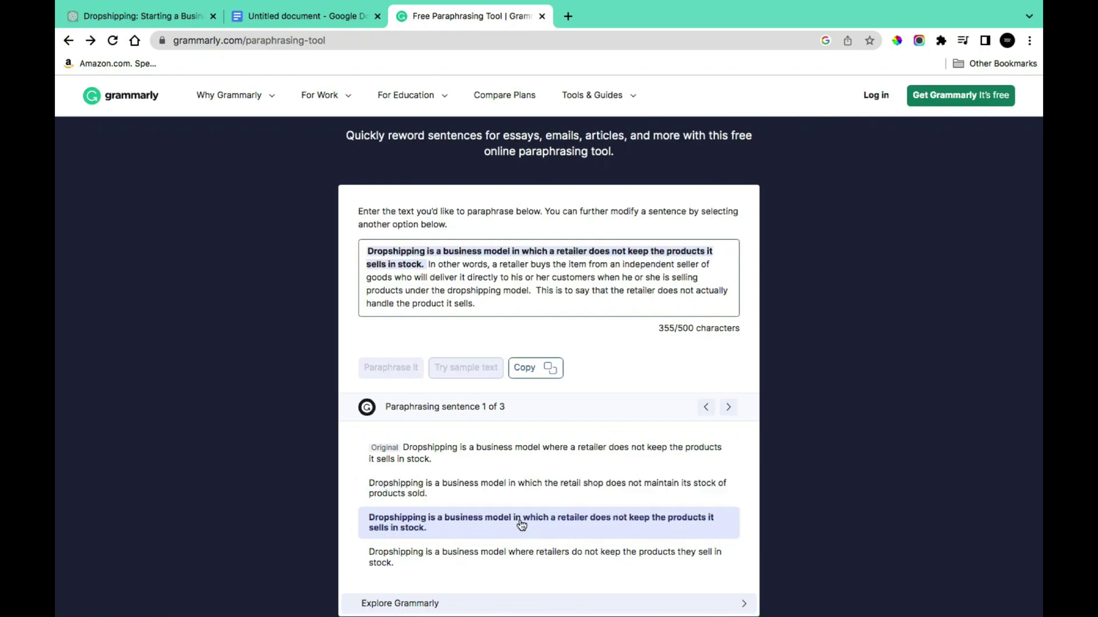
{"action": "left_click", "coordinate": [727, 408]}
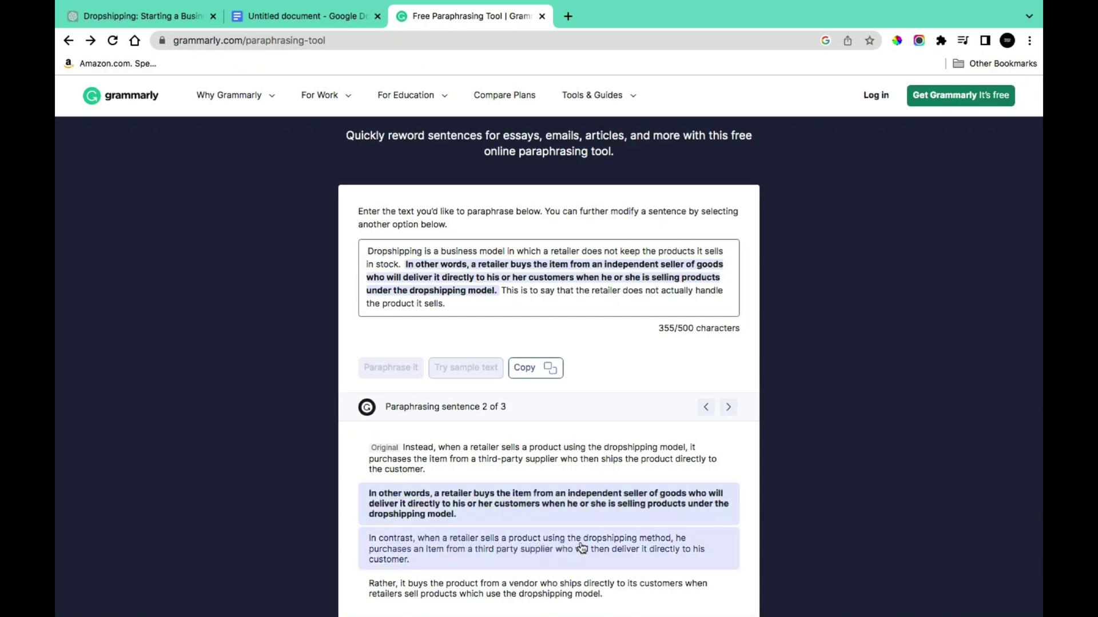
{"action": "left_click", "coordinate": [728, 407]}
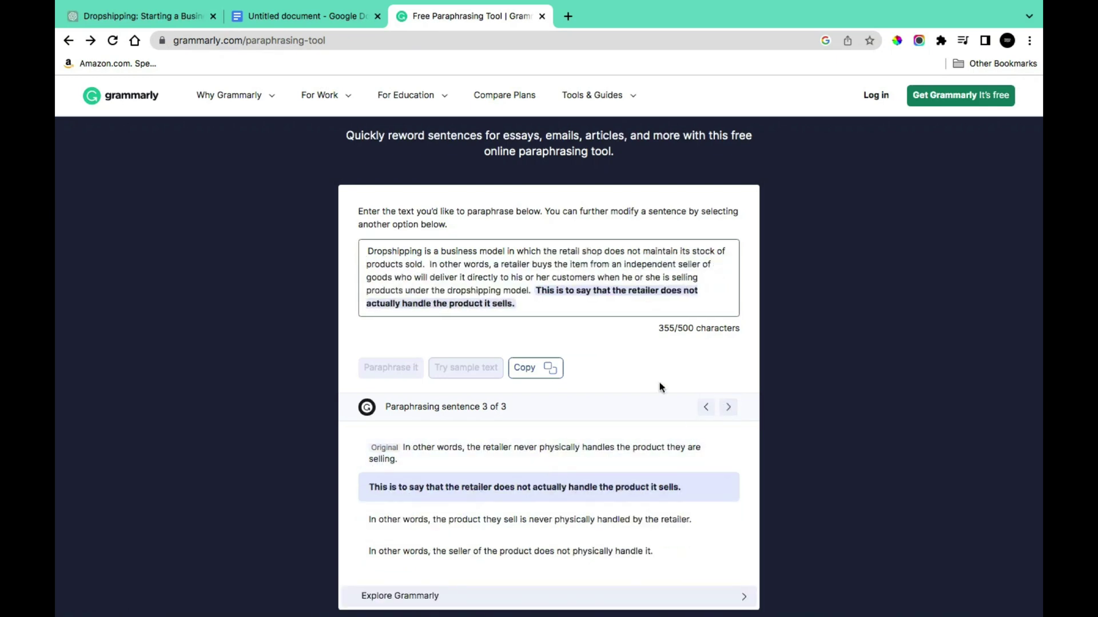
{"action": "left_click", "coordinate": [528, 373]}
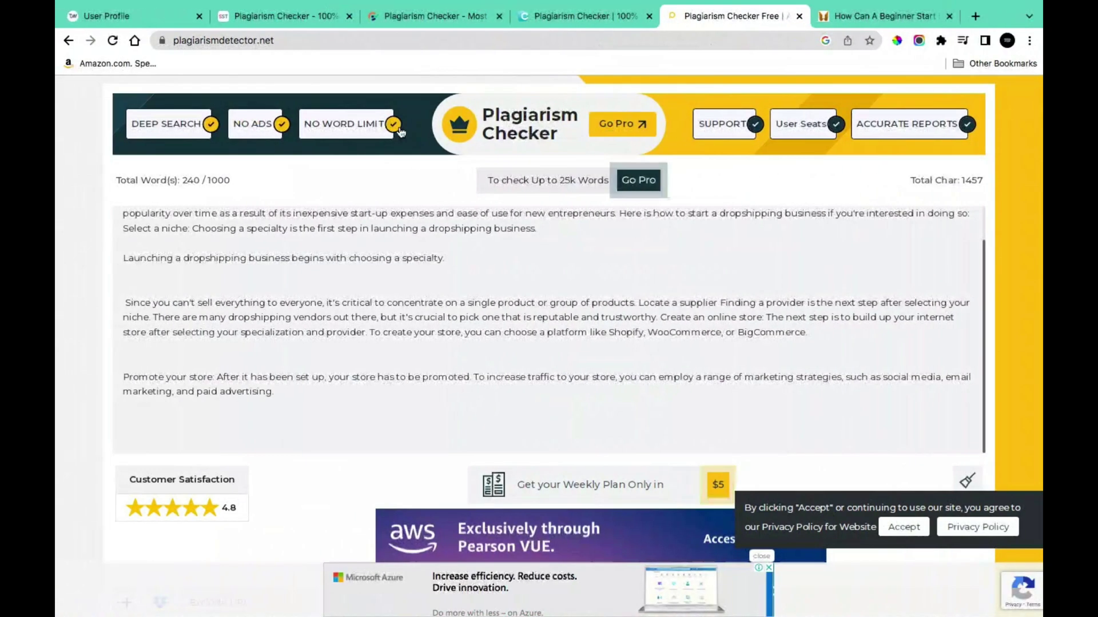
- Reload plagiarismdetector.net and confirm form resubmission to rerun the plagiarism check
{"action": "left_click", "coordinate": [112, 40]}
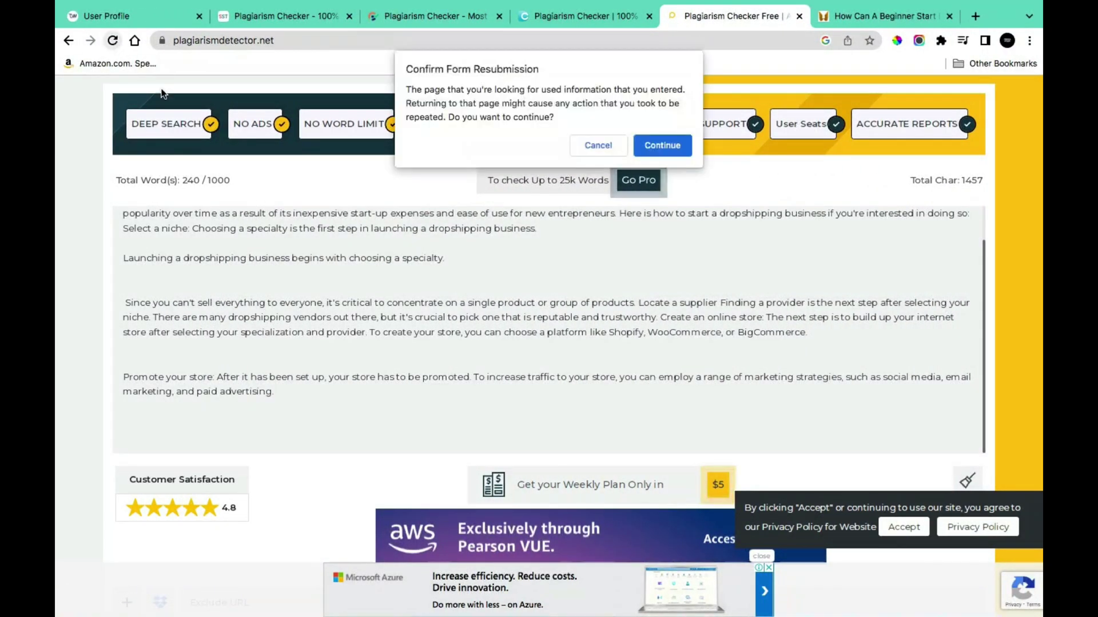
{"action": "left_click", "coordinate": [669, 146]}
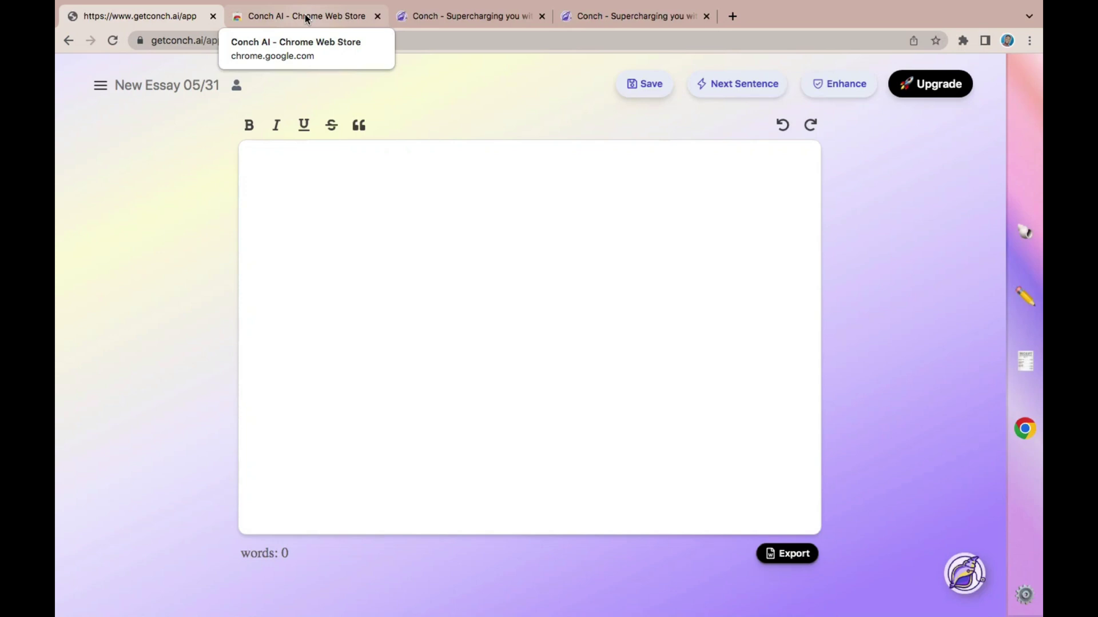
- Review Conch AI's Chrome Web Store listing, then return to the essay and open the extensions list
{"action": "left_click", "coordinate": [424, 274]}
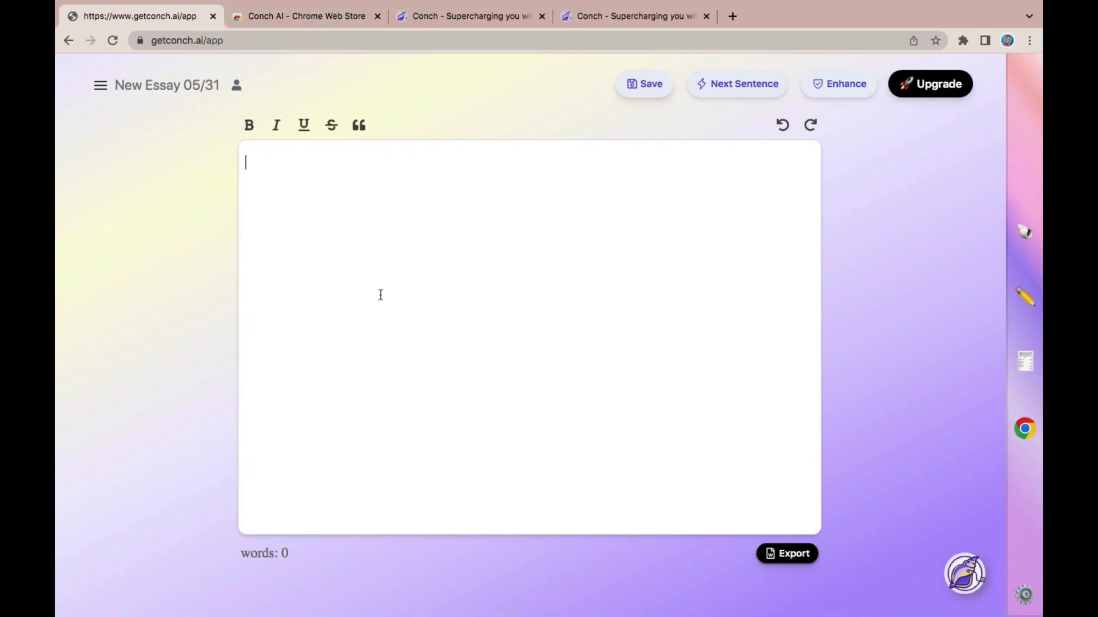
{"action": "left_click", "coordinate": [302, 23]}
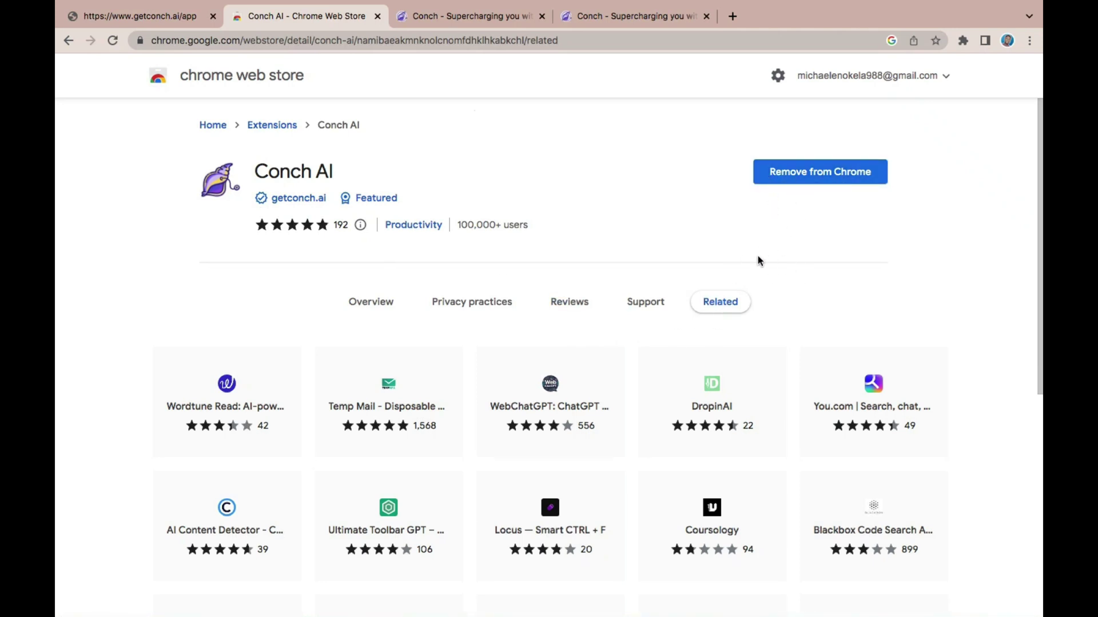
{"action": "left_click", "coordinate": [144, 17]}
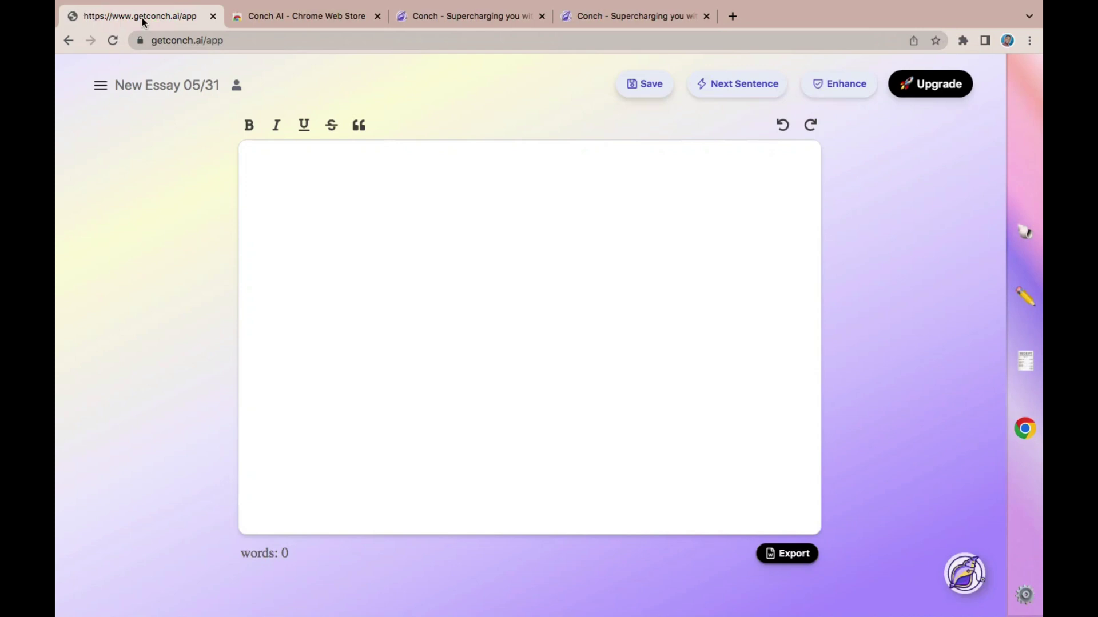
{"action": "left_click", "coordinate": [963, 40]}
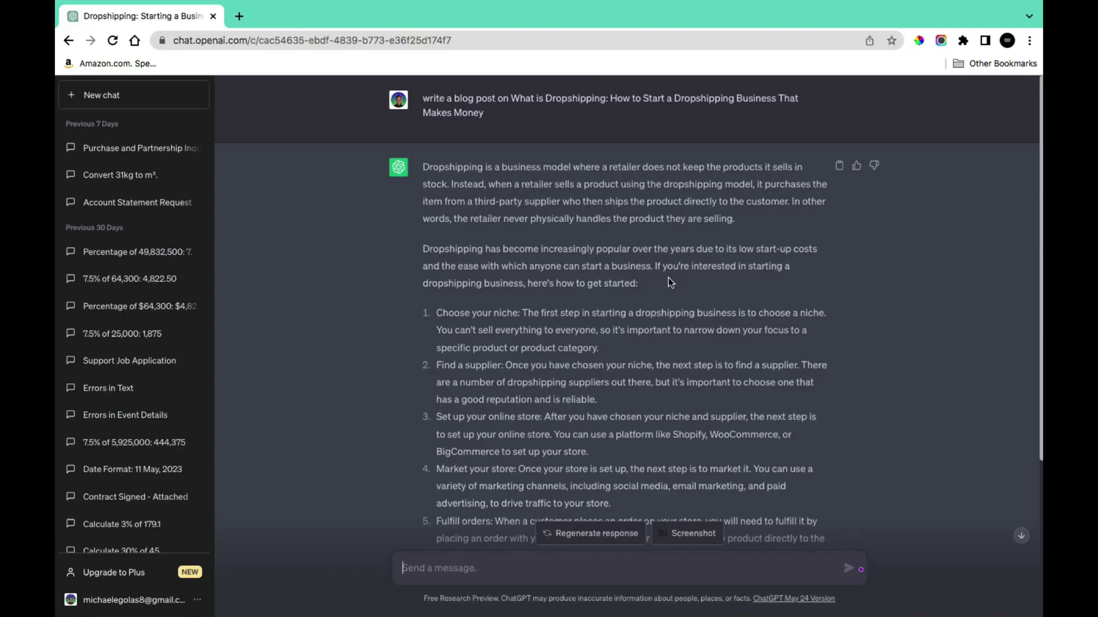
- Copy ChatGPT's first two dropshipping paragraphs into the Conch essay, making it 95 words
{"action": "left_click_drag", "start_coordinate": [671, 290], "coordinate": [424, 168]}
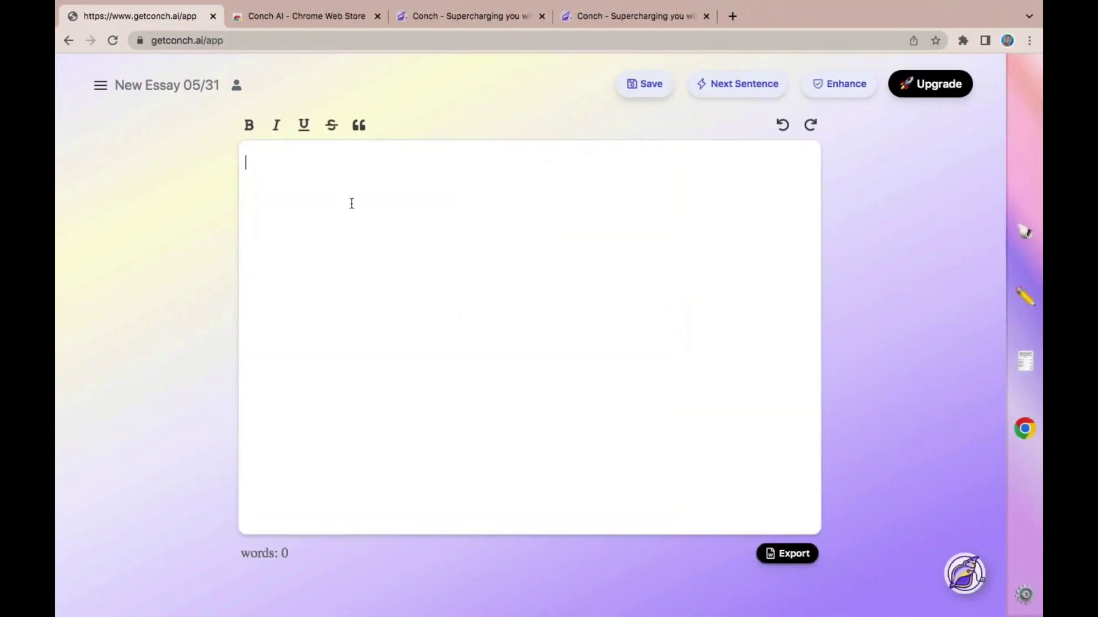
{"action": "key", "text": "super+v"}
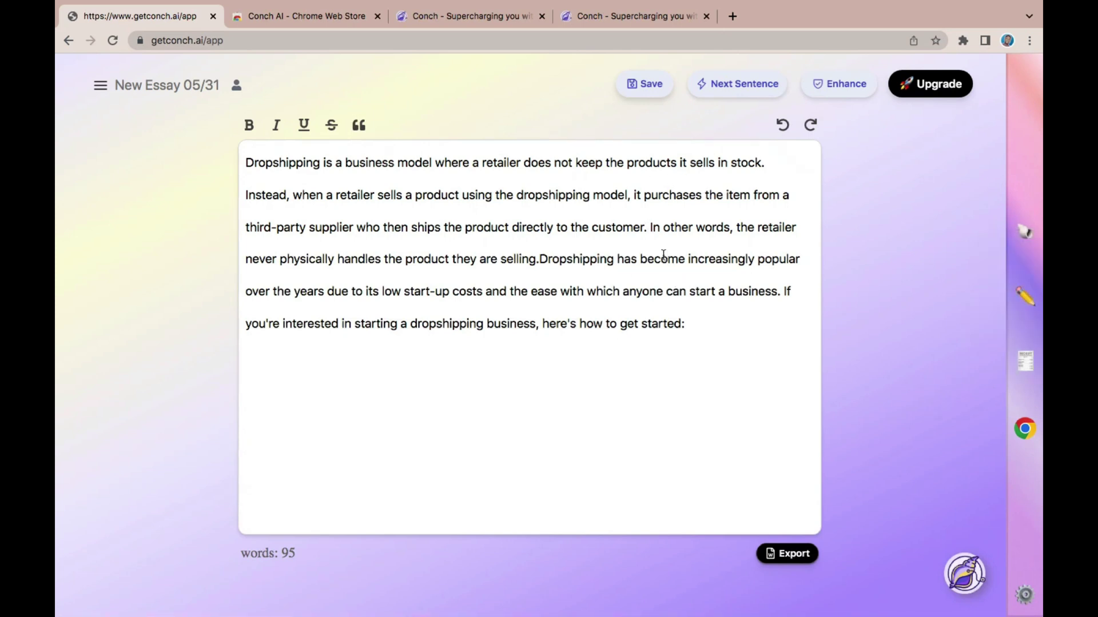
- Rewrite the essay's first two sentences in Conch AI with Same Length and Persuasive tone
{"action": "left_click_drag", "start_coordinate": [650, 229], "coordinate": [243, 166]}
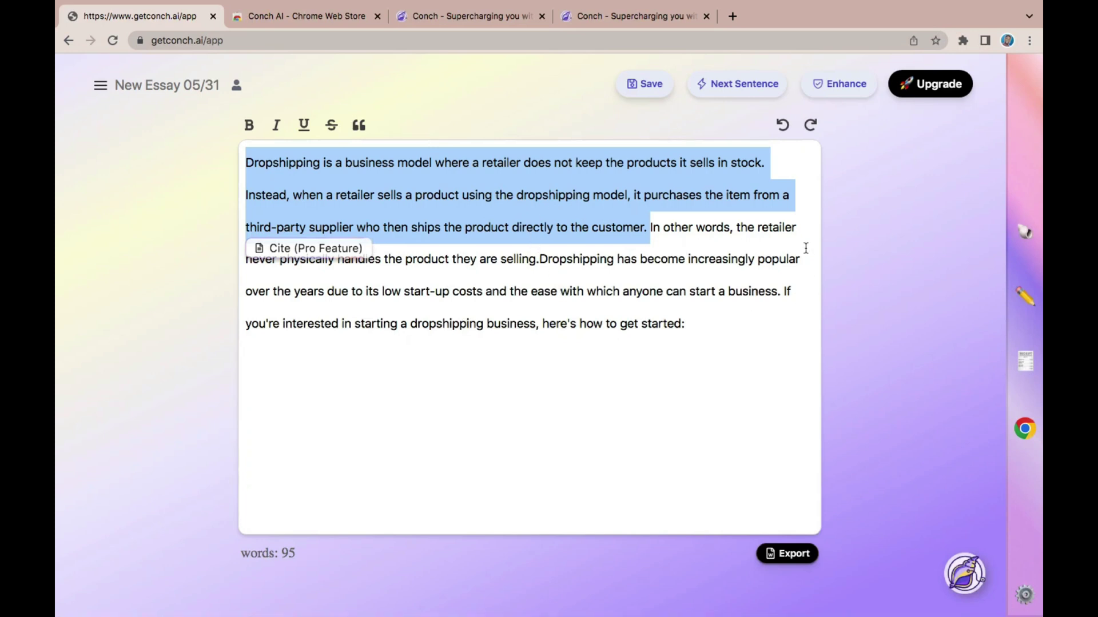
{"action": "left_click", "coordinate": [1026, 300]}
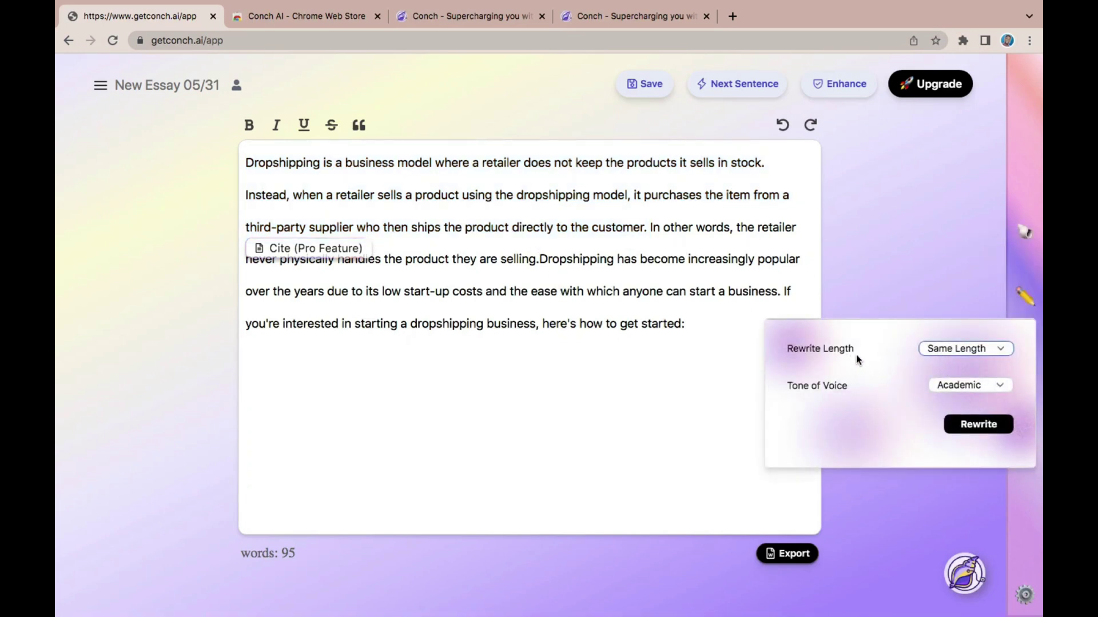
{"action": "left_click", "coordinate": [951, 356]}
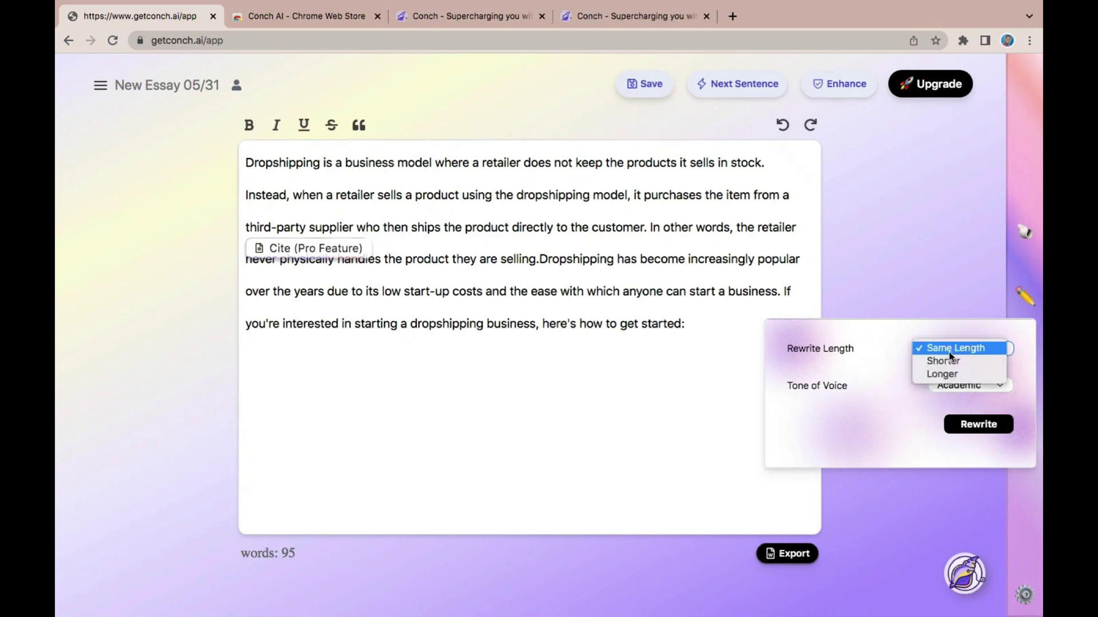
{"action": "left_click", "coordinate": [892, 386]}
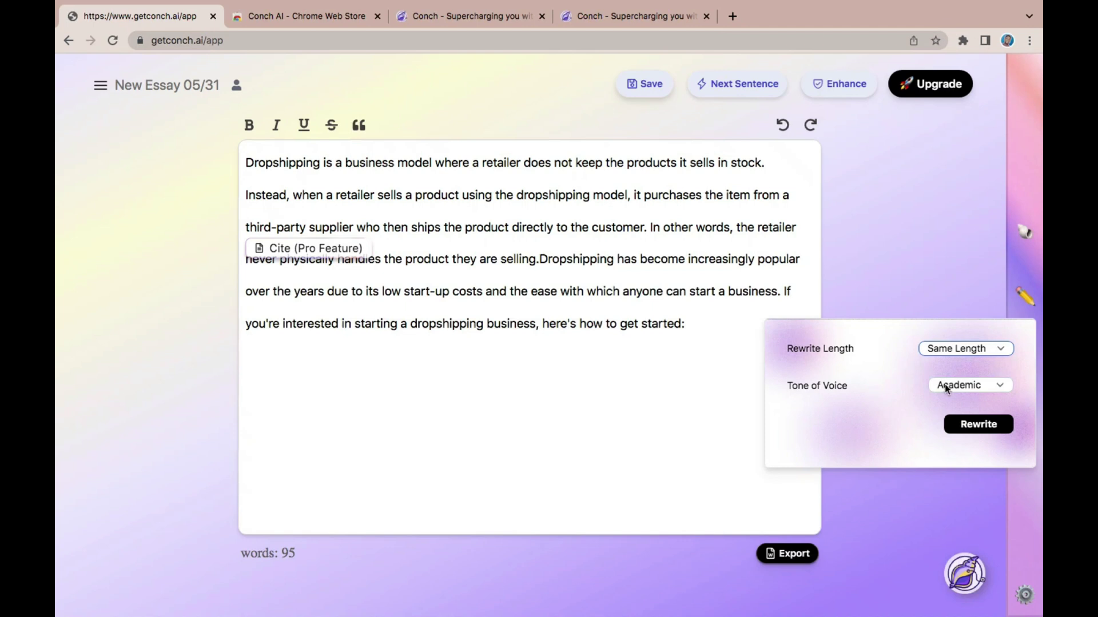
{"action": "left_click", "coordinate": [962, 387]}
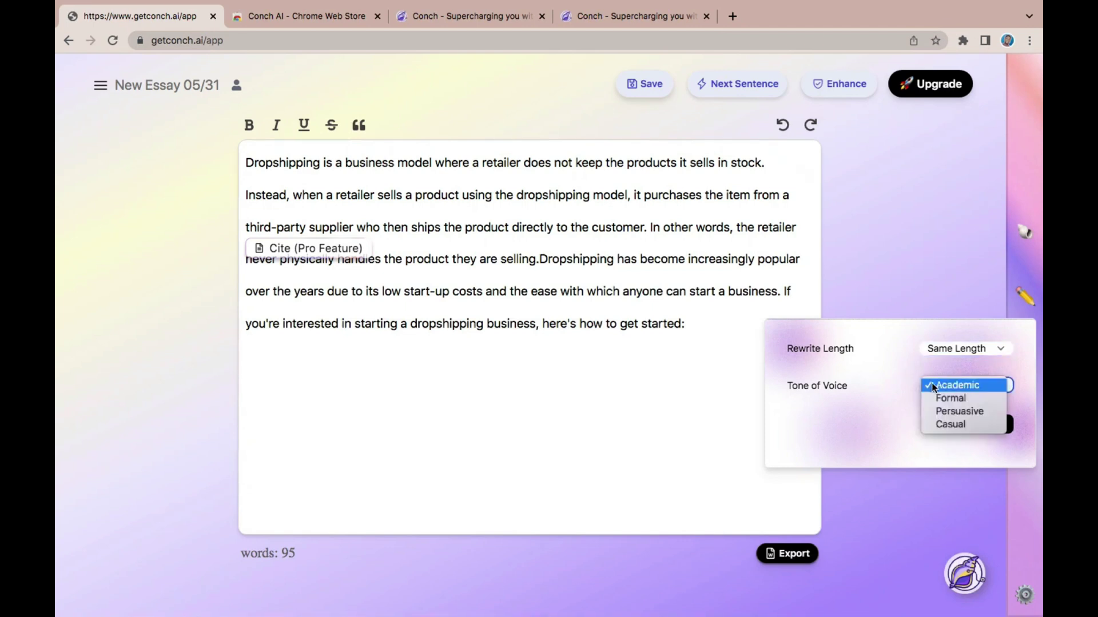
{"action": "left_click", "coordinate": [966, 413]}
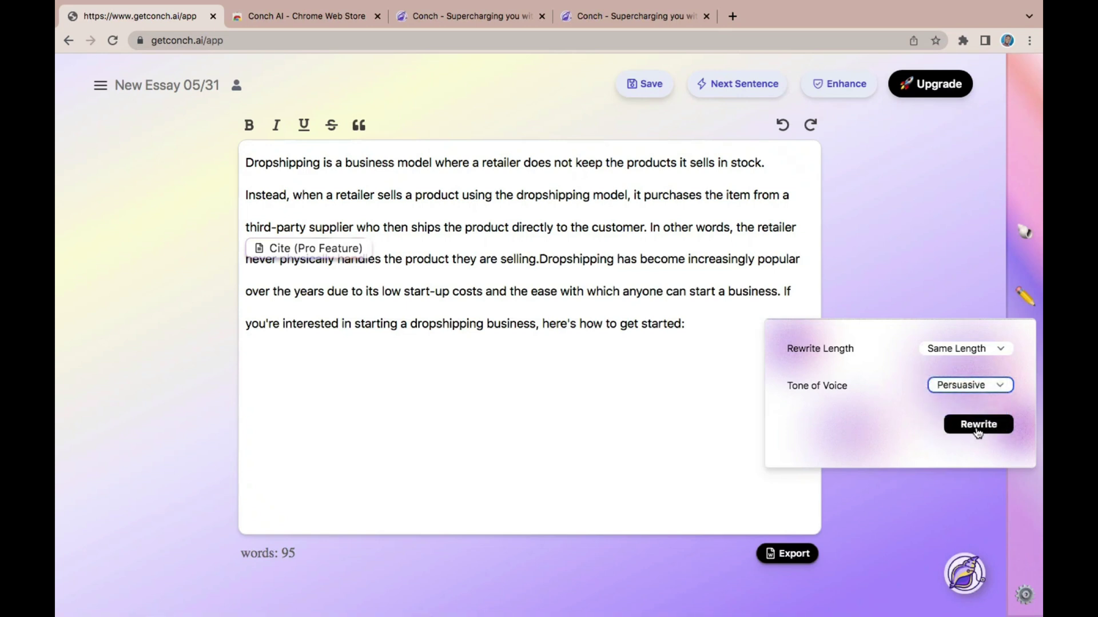
{"action": "left_click", "coordinate": [978, 426]}
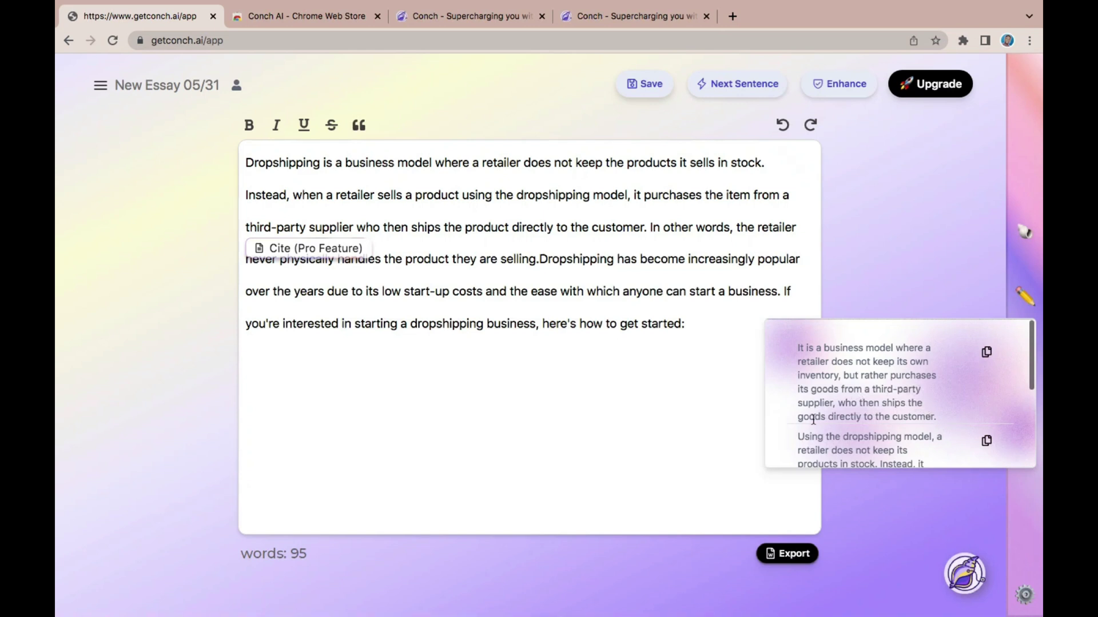
- Copy a Persuasive rewrite suggestion to turn the essay into a 55-word dropshipping paragraph
{"action": "scroll", "coordinate": [914, 416], "scroll_direction": "down", "scroll_amount": 3}
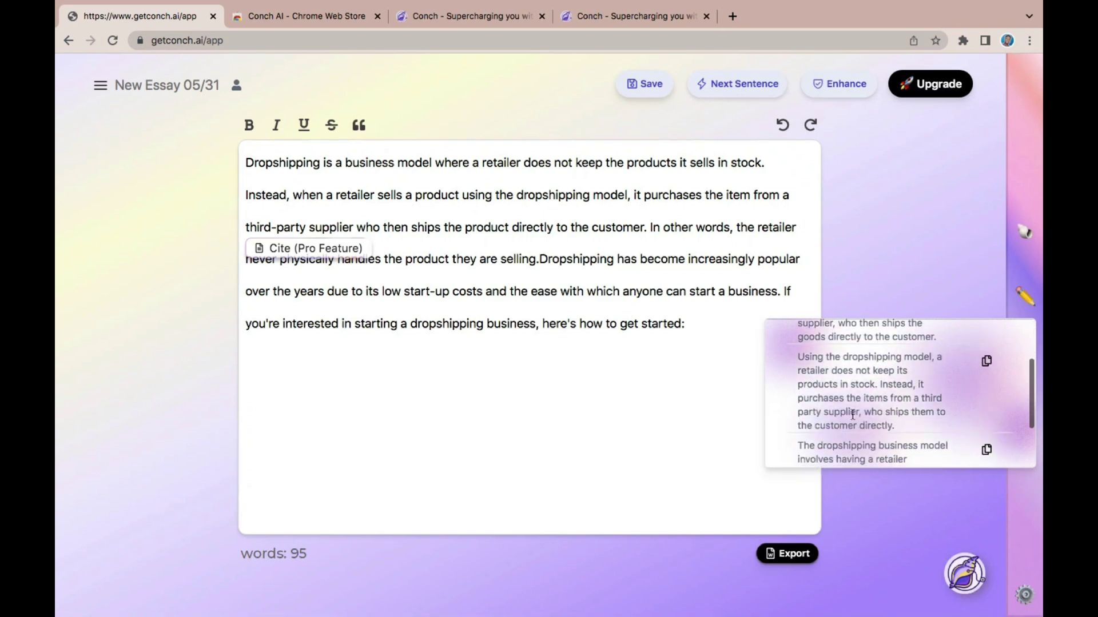
{"action": "scroll", "coordinate": [904, 411], "scroll_direction": "down", "scroll_amount": 1}
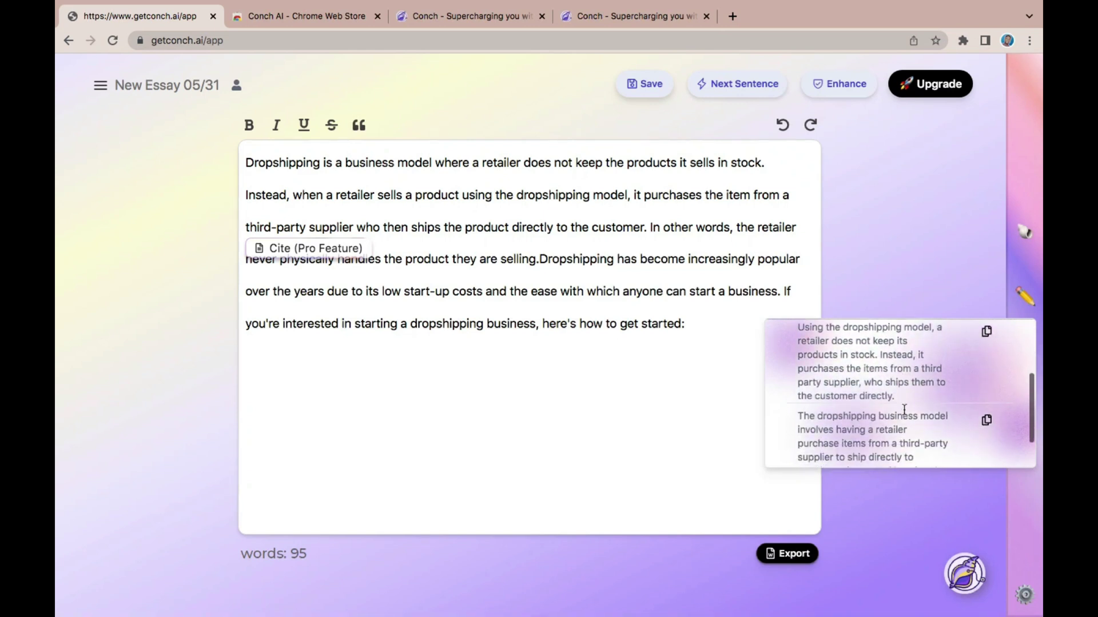
{"action": "triple_click", "coordinate": [868, 370]}
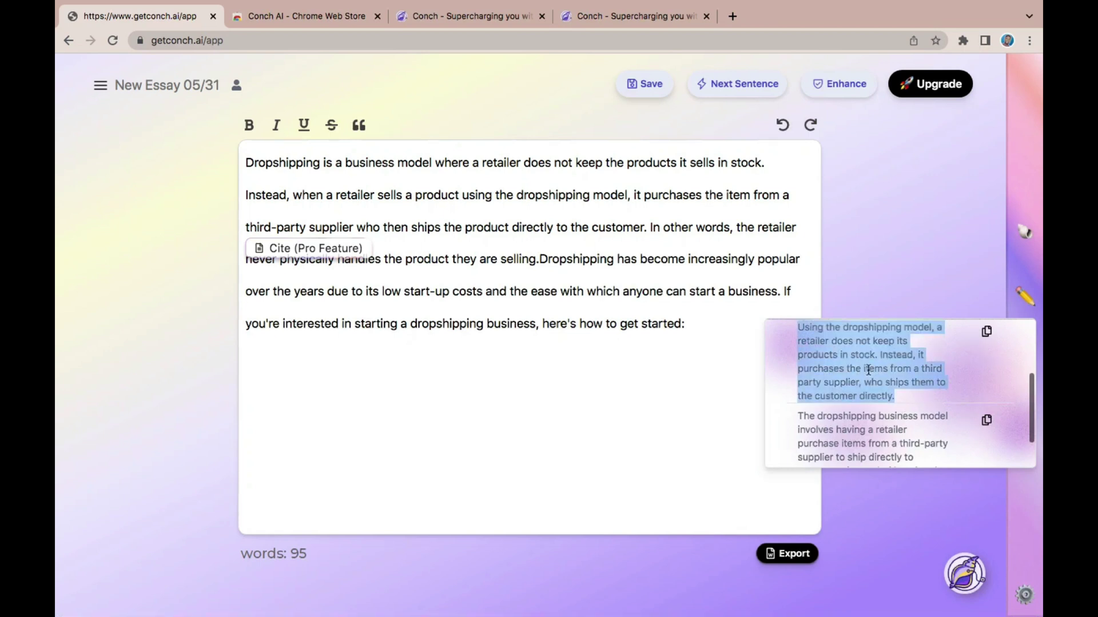
{"action": "left_click", "coordinate": [987, 333]}
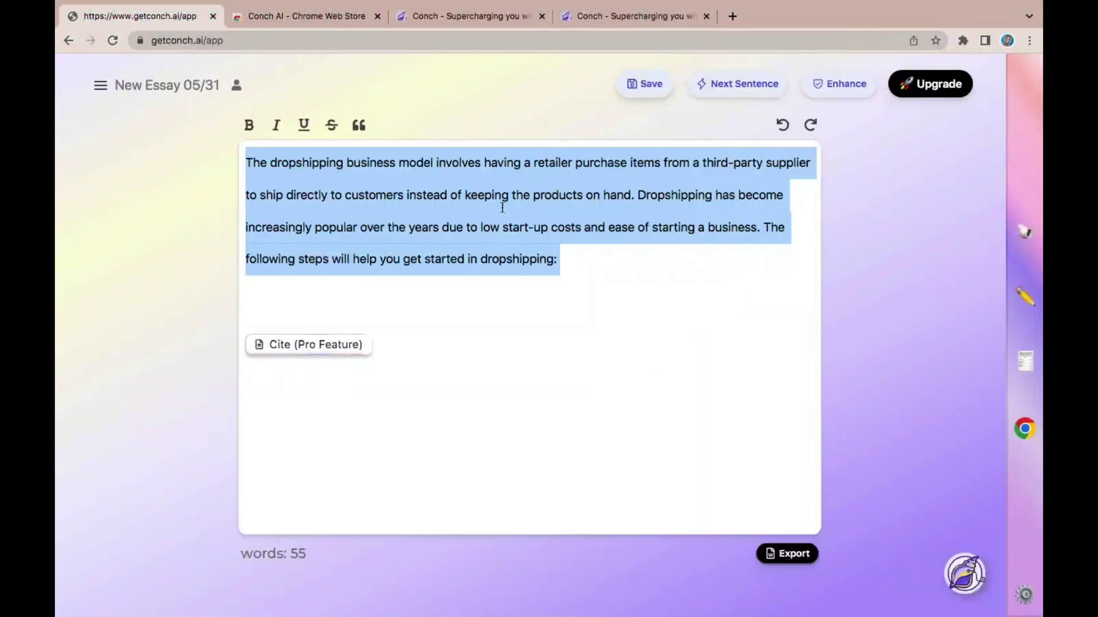
- Open the Conch AI command panel from Chrome's extensions list beside the essay
{"action": "left_click", "coordinate": [843, 312]}
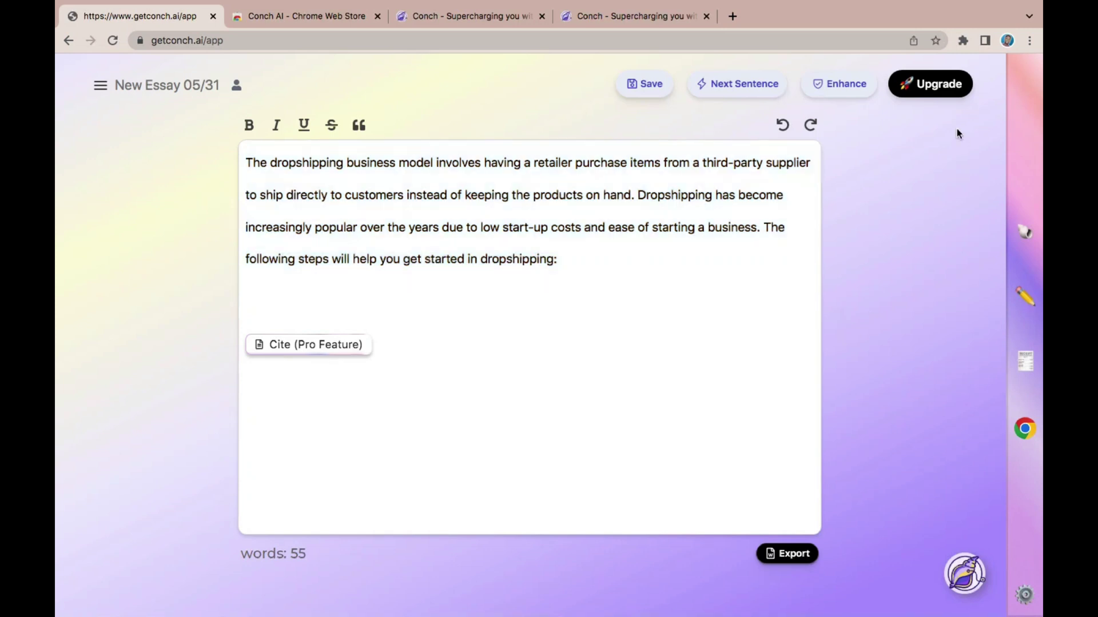
{"action": "left_click", "coordinate": [962, 41]}
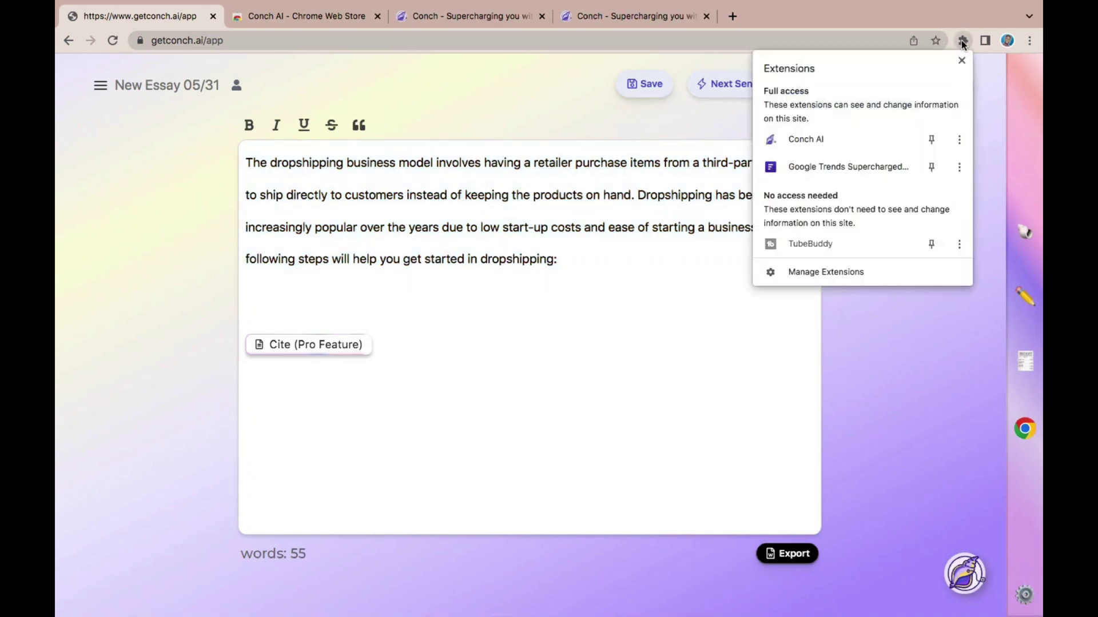
{"action": "left_click", "coordinate": [812, 139]}
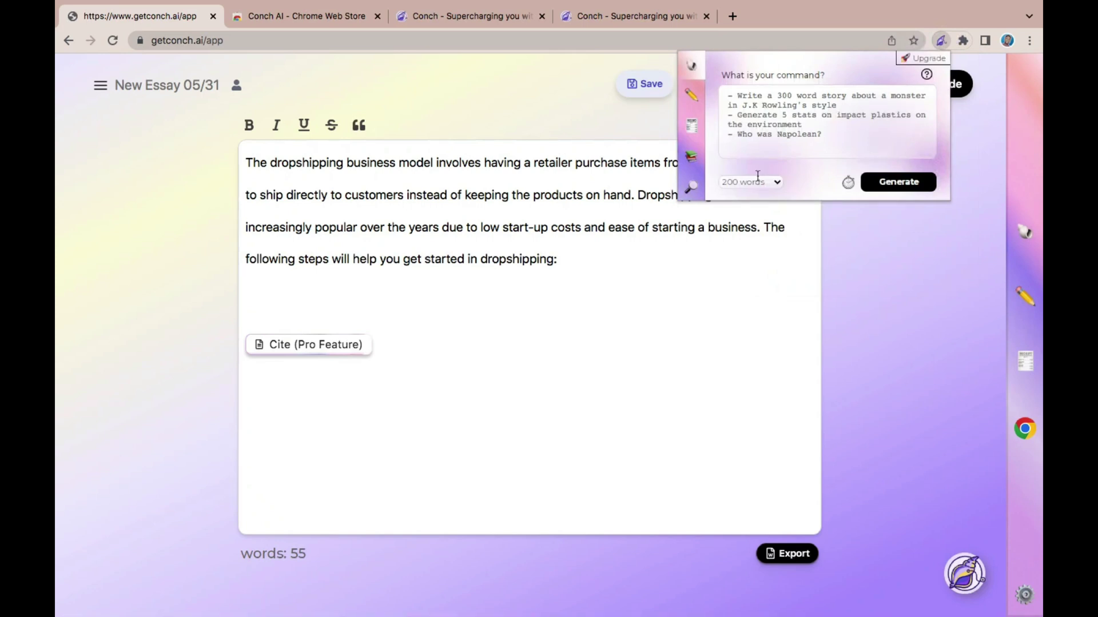